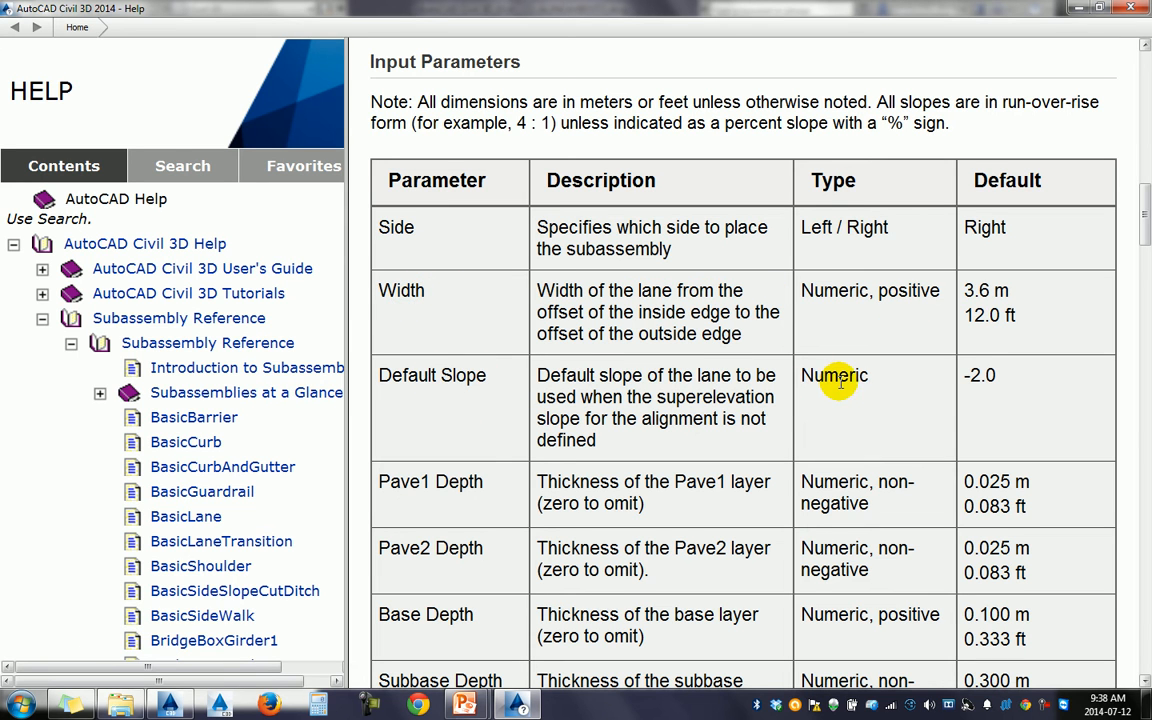
# Step: Review the lane subassembly's input parameters in the help page, from width and layer depths to superelevation options and point codes
pyautogui.scroll(-2, 480, 462)
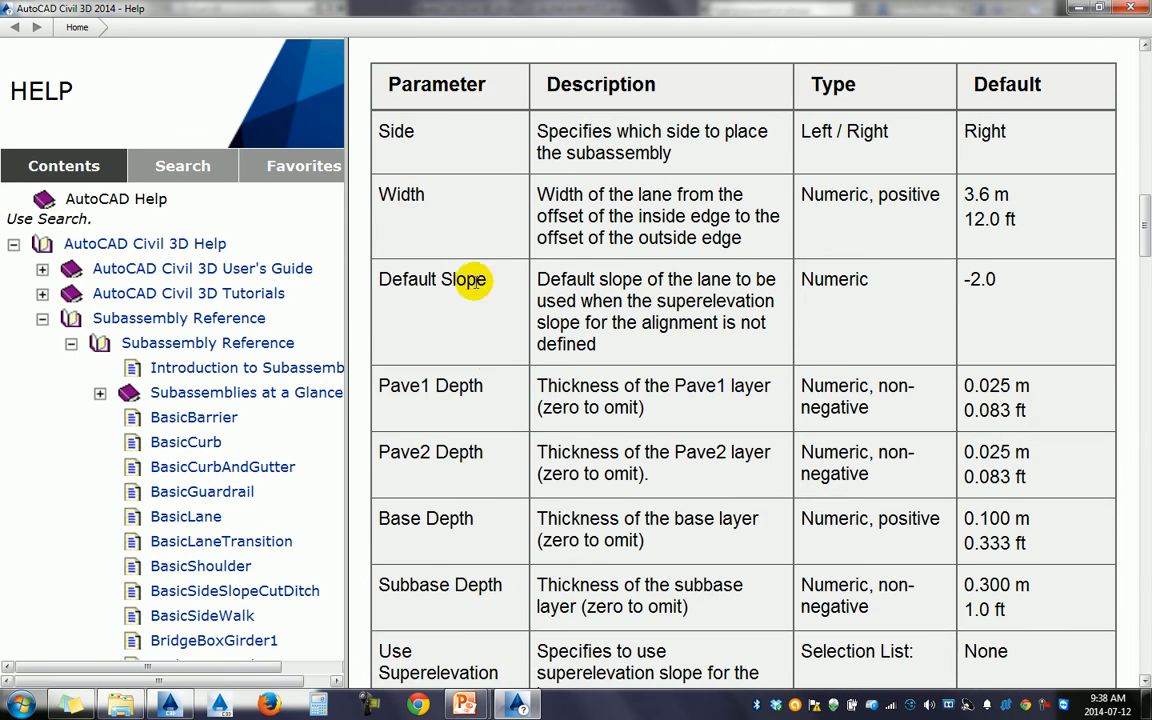
pyautogui.scroll(-1, 449, 537)
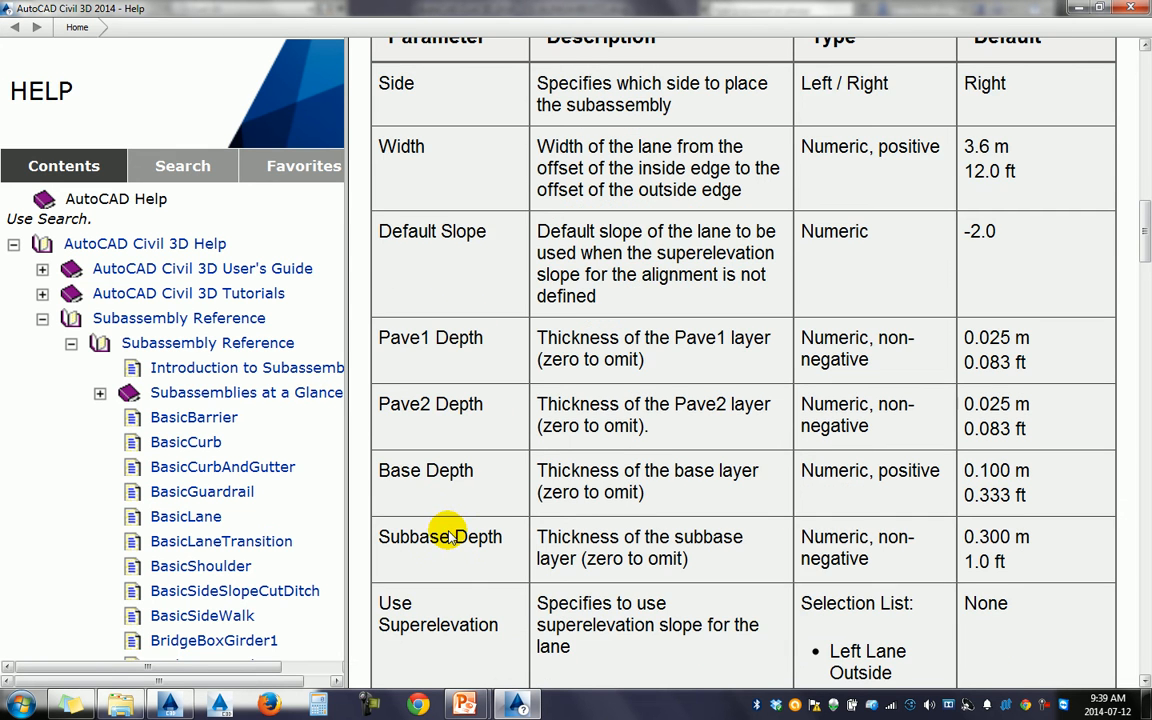
pyautogui.scroll(-2, 449, 537)
pyautogui.scroll(-1, 617, 504)
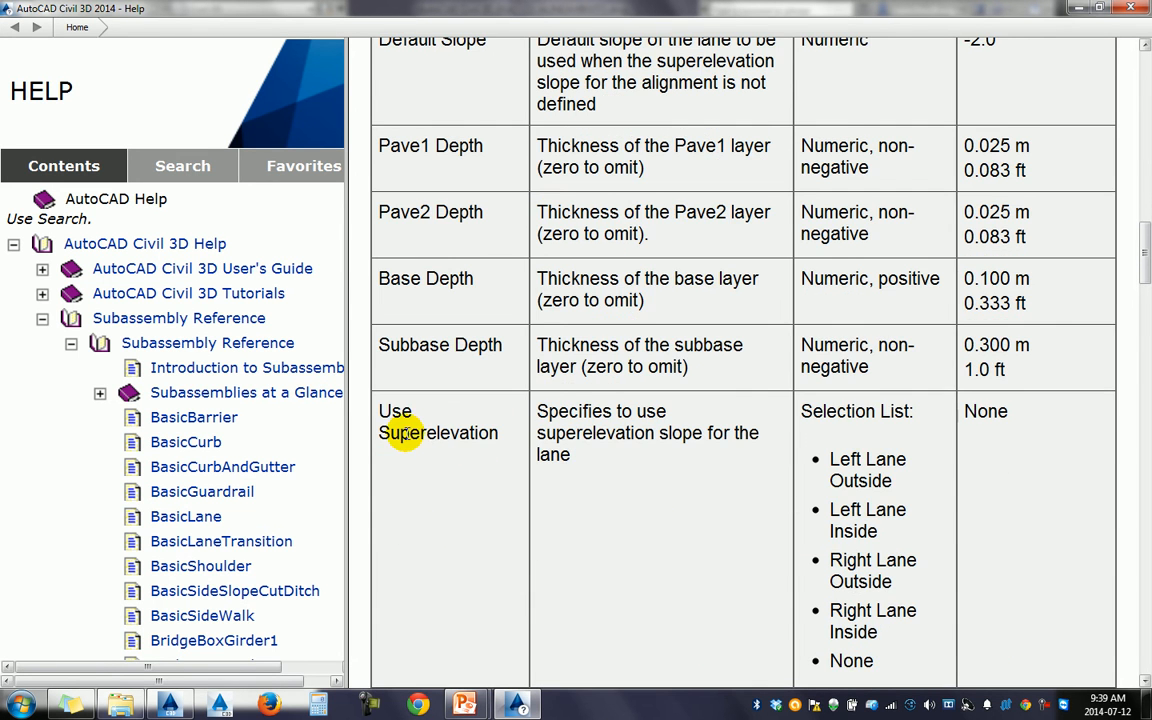
pyautogui.scroll(-3, 407, 440)
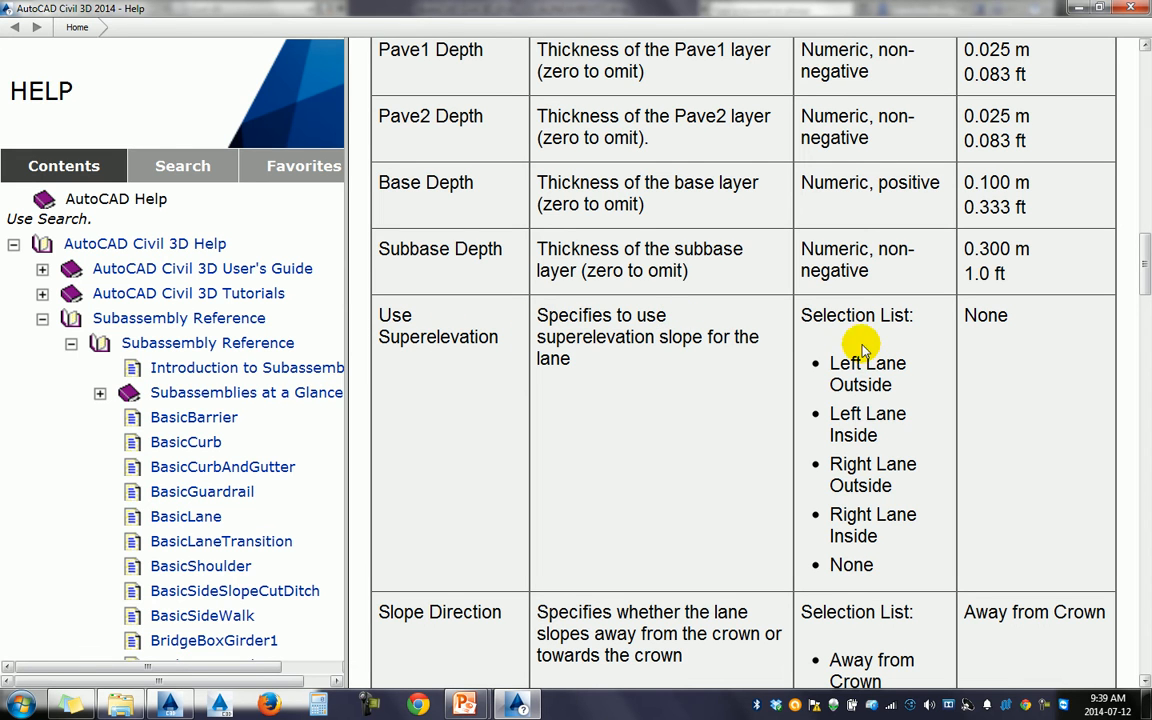
pyautogui.moveTo(830, 363); pyautogui.dragTo(906, 405)
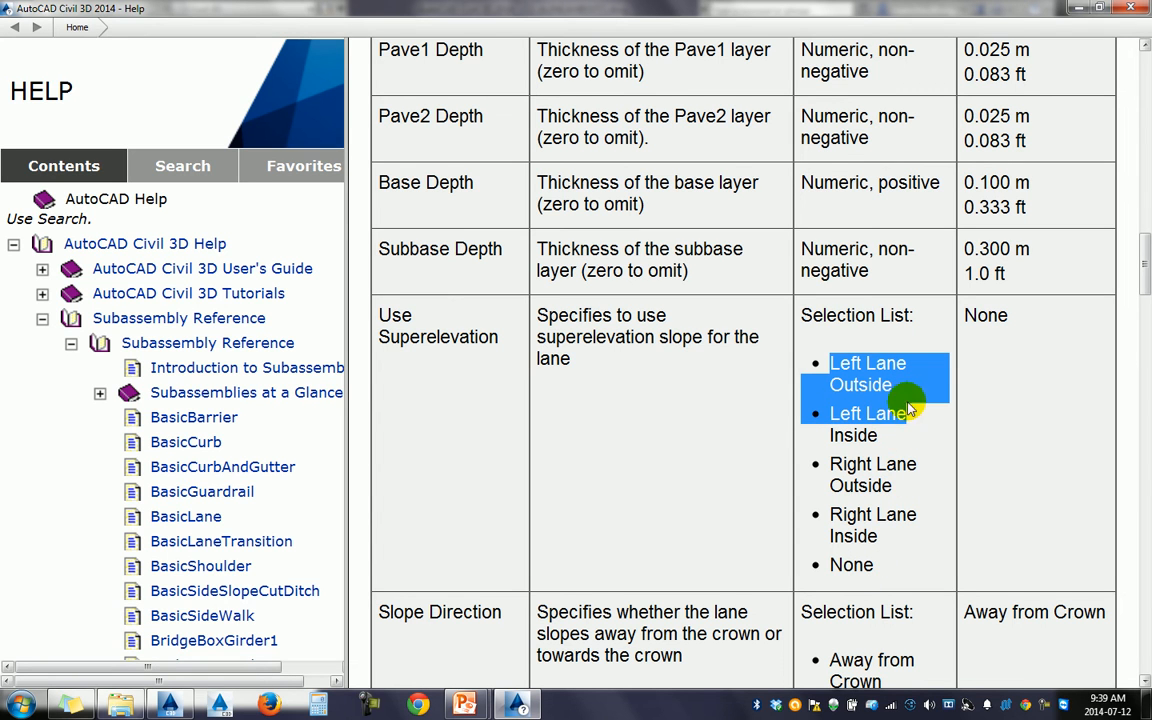
pyautogui.click(836, 393)
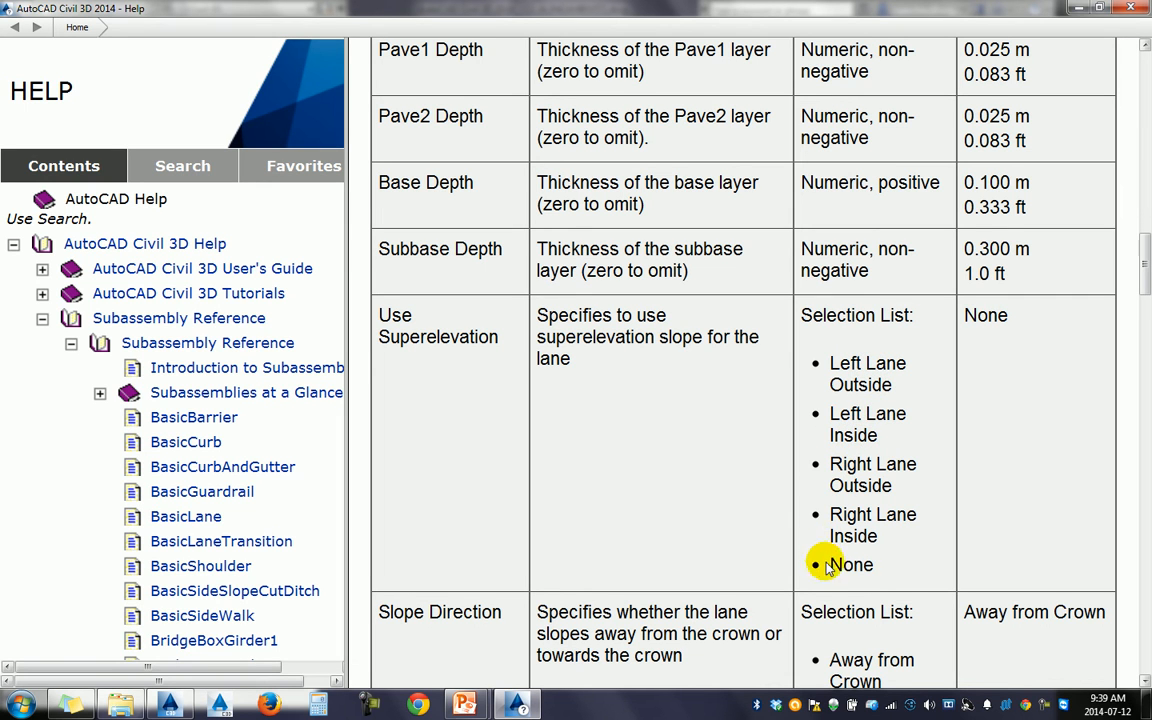
pyautogui.scroll(-3, 443, 450)
pyautogui.scroll(-5, 445, 445)
pyautogui.scroll(-1, 700, 420)
pyautogui.scroll(-12, 755, 422)
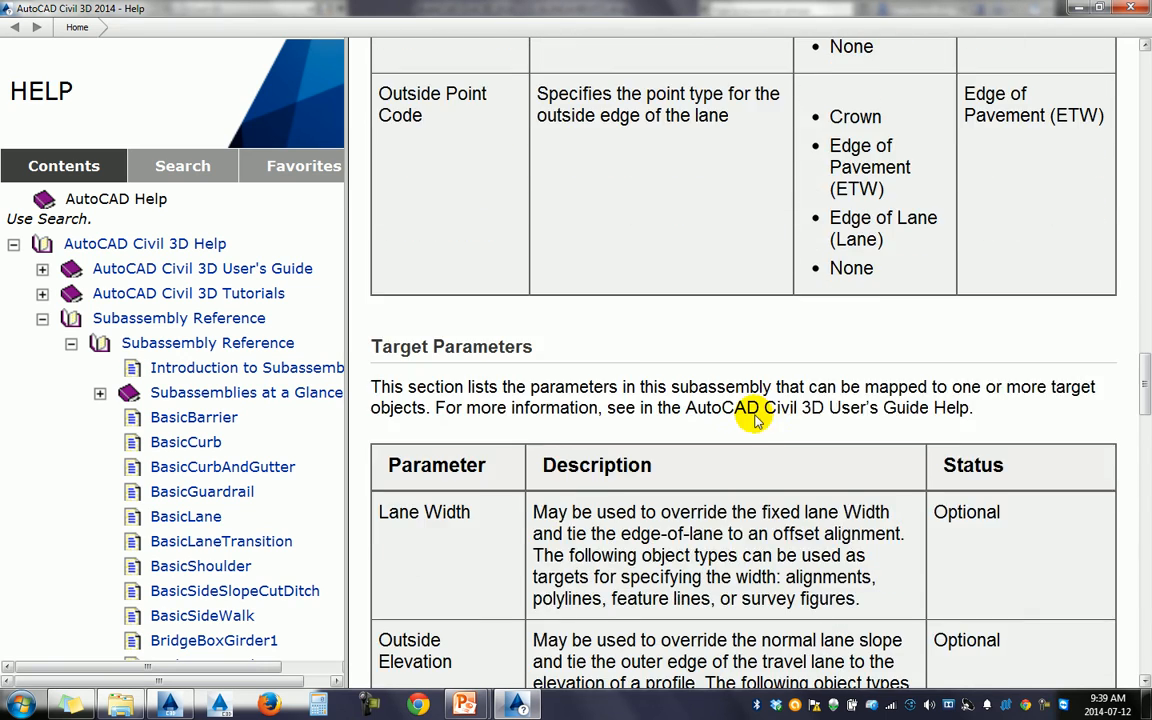
# Step: Read the help page's target parameters, output parameters and behavior, plus the point, link and shape codes with the coding diagram
pyautogui.scroll(-4, 757, 412)
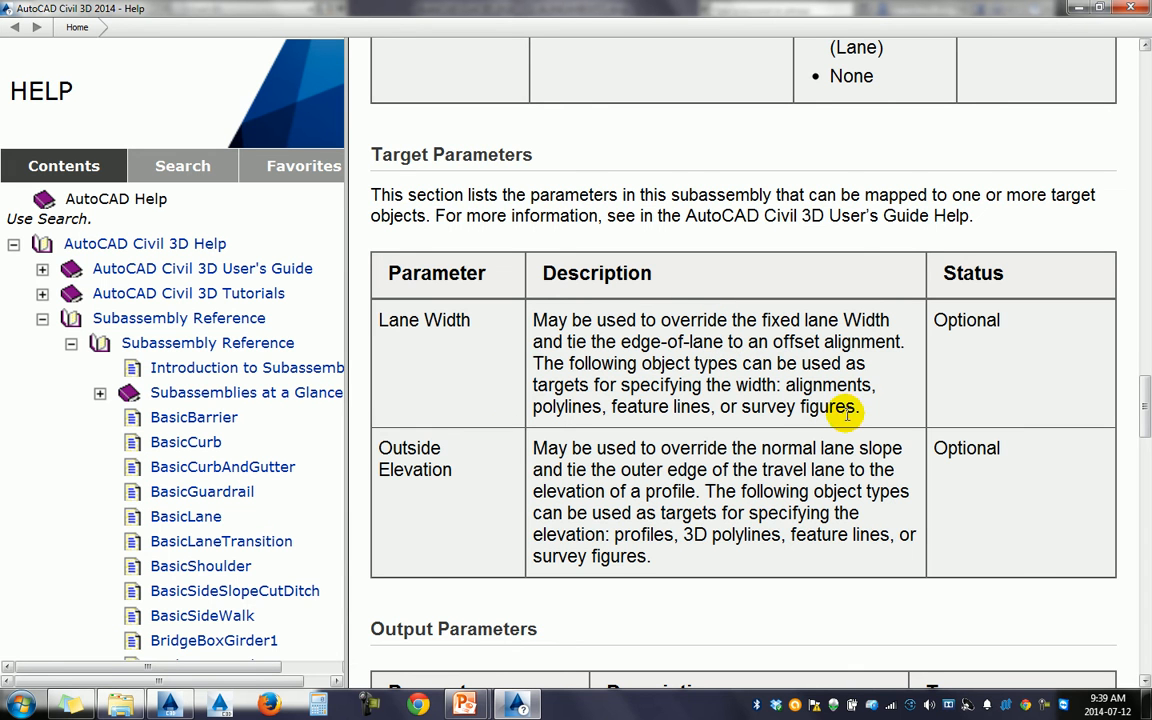
pyautogui.scroll(-3, 783, 435)
pyautogui.scroll(-1, 785, 435)
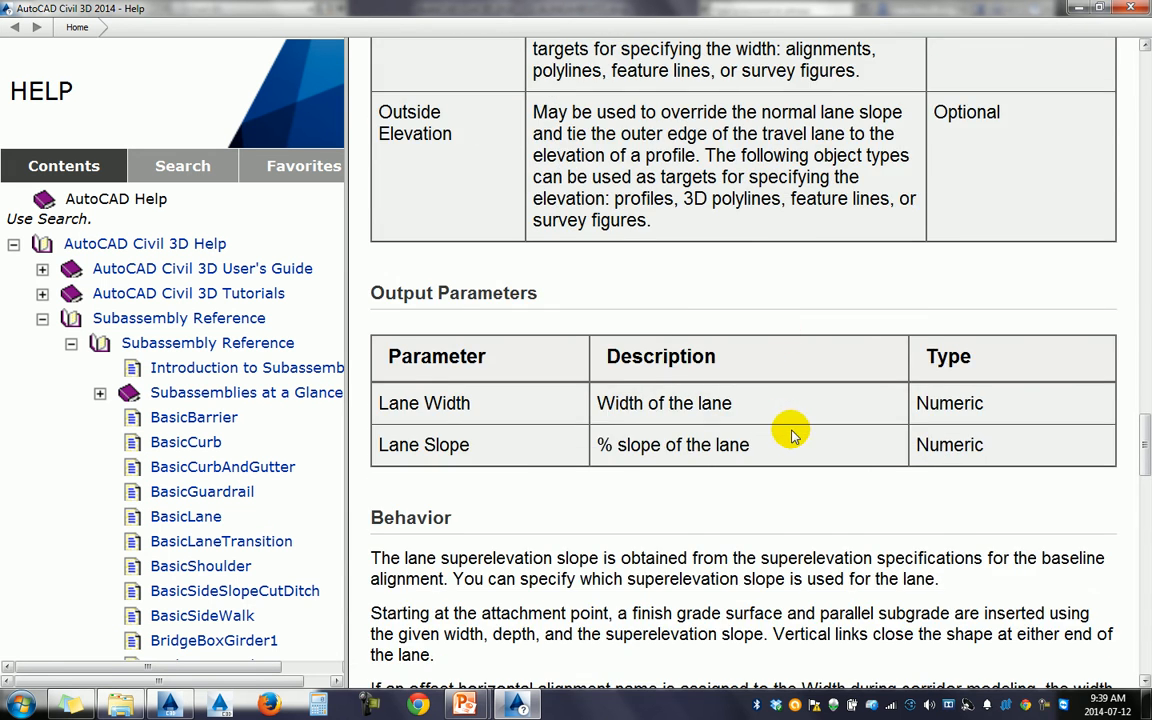
pyautogui.scroll(-4, 790, 435)
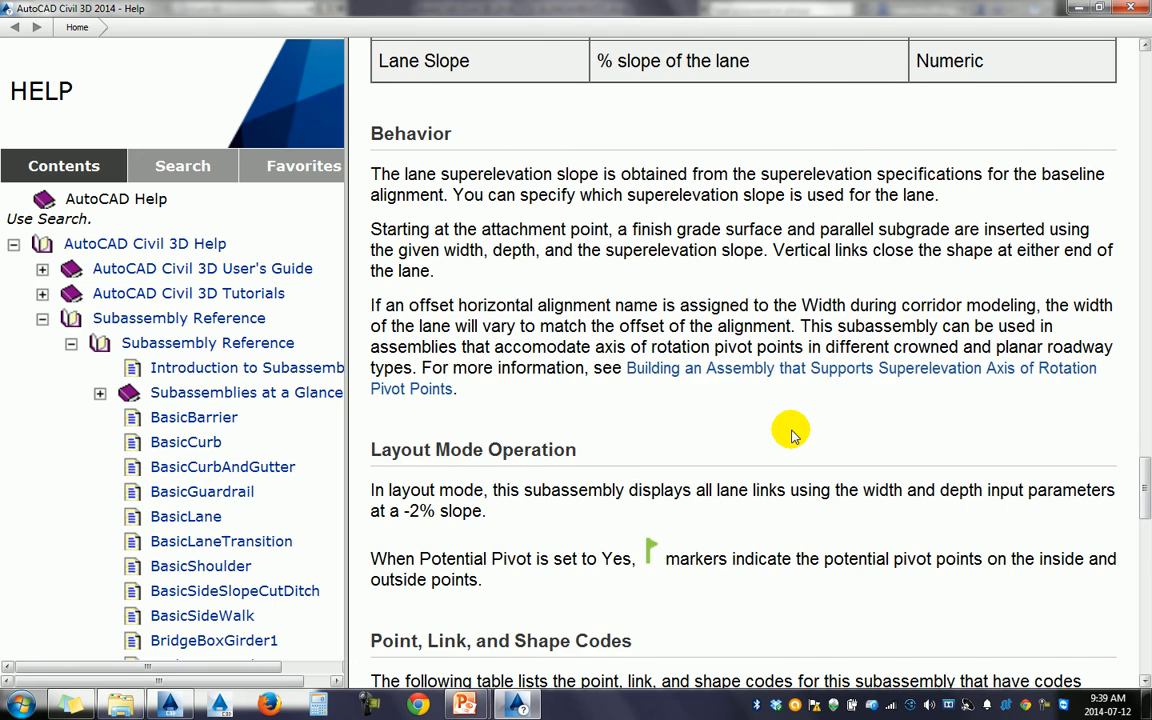
pyautogui.scroll(-5, 790, 435)
pyautogui.scroll(-2, 790, 435)
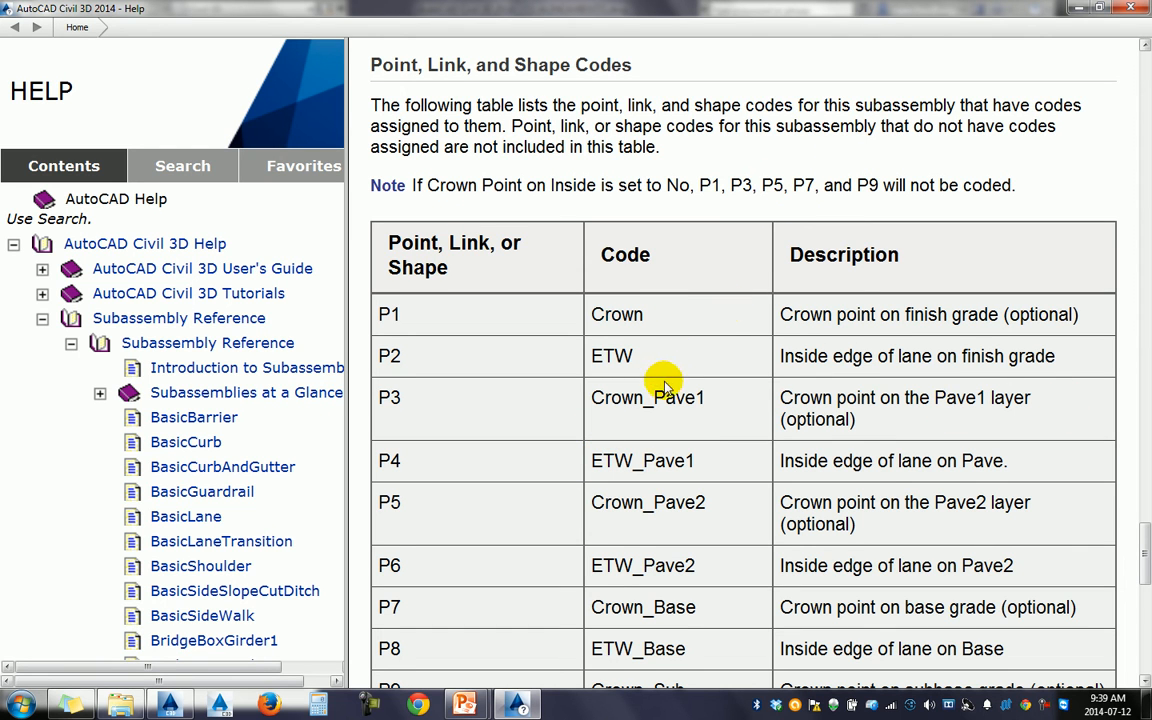
pyautogui.scroll(-1, 900, 365)
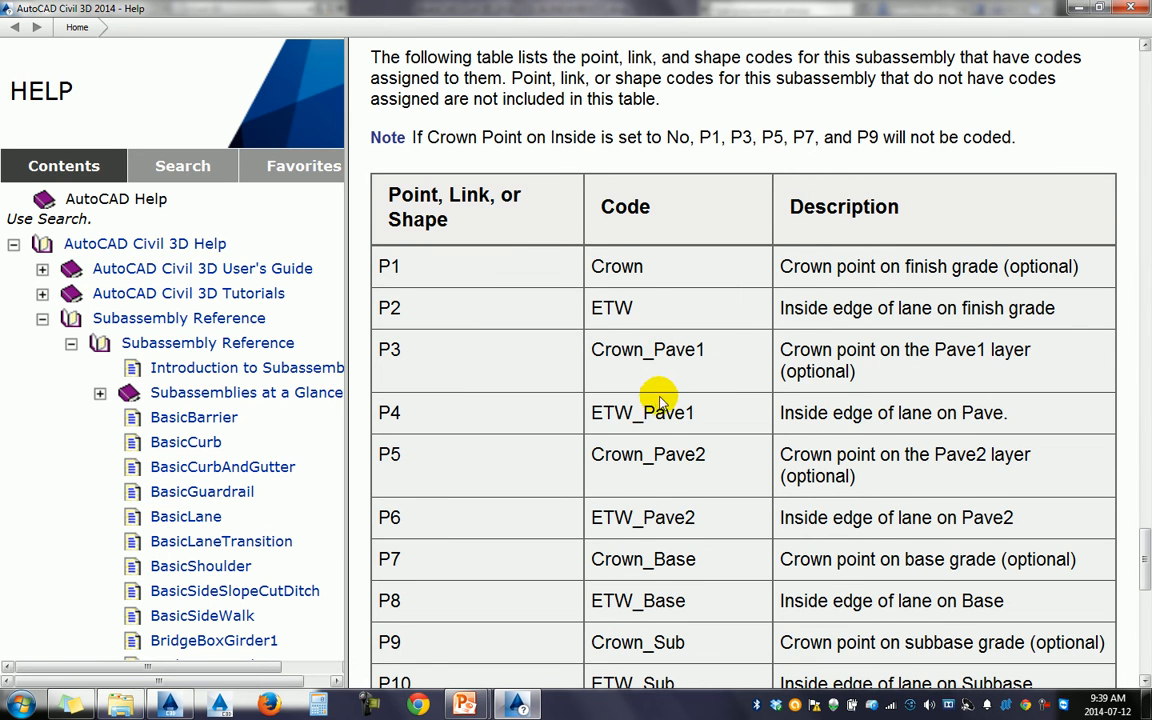
pyautogui.scroll(-15, 658, 400)
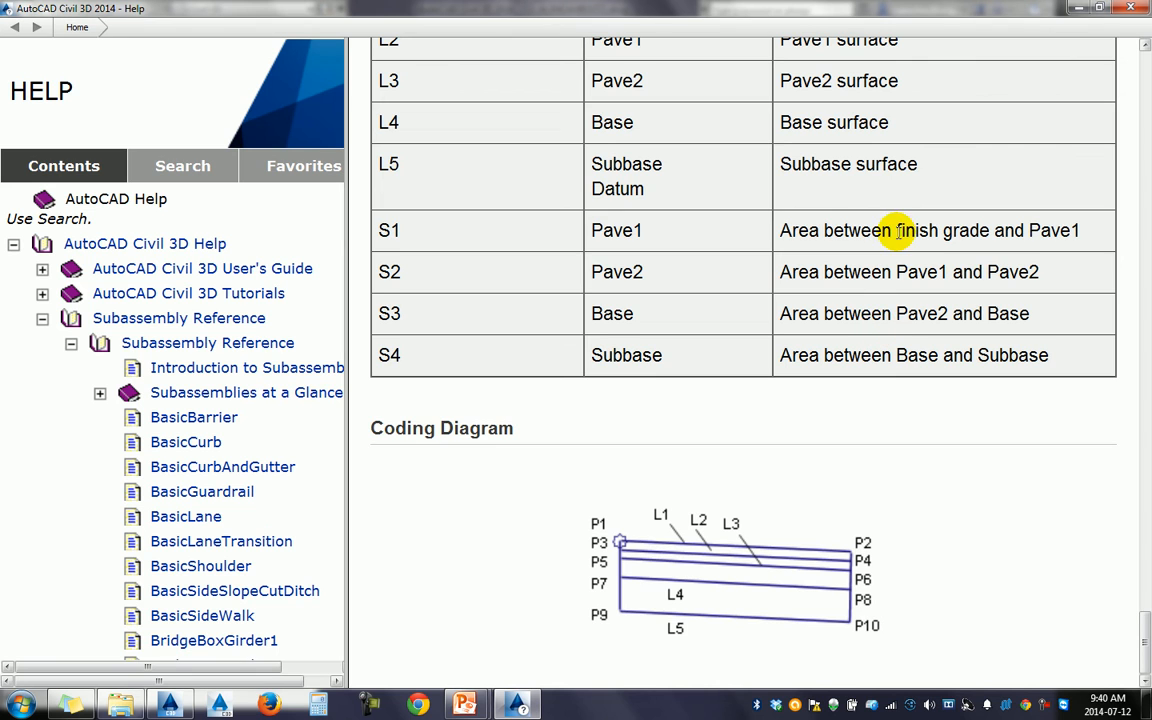
pyautogui.scroll(1, 781, 485)
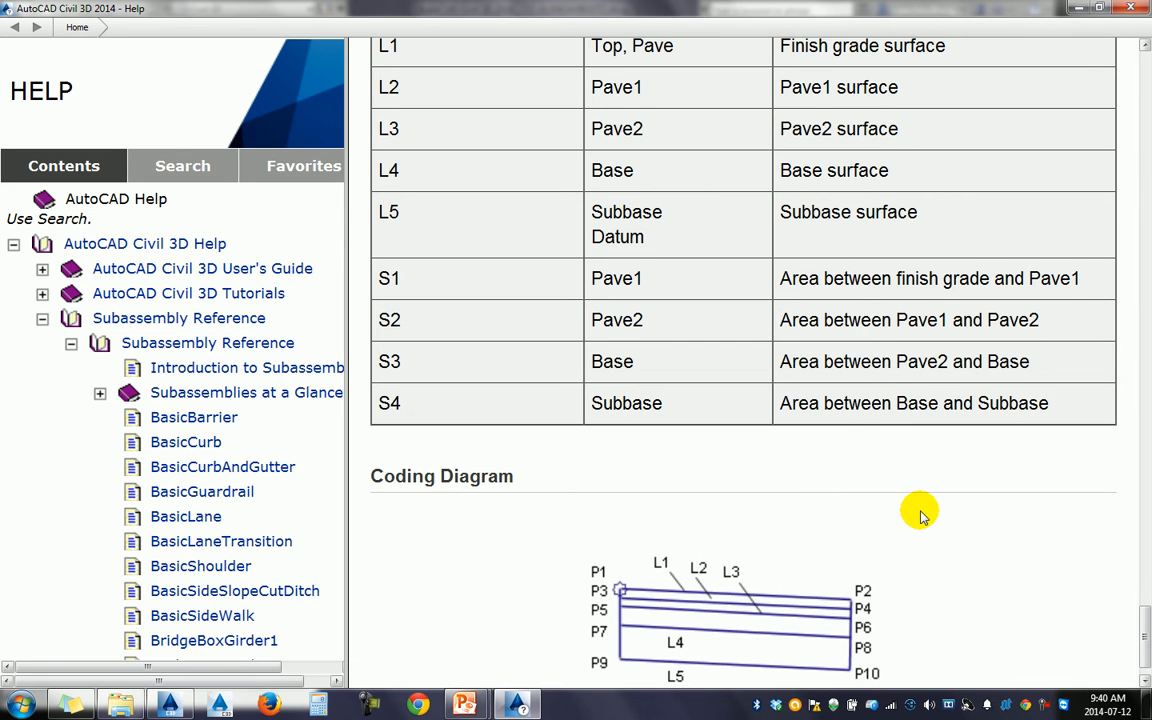
pyautogui.scroll(-1, 862, 537)
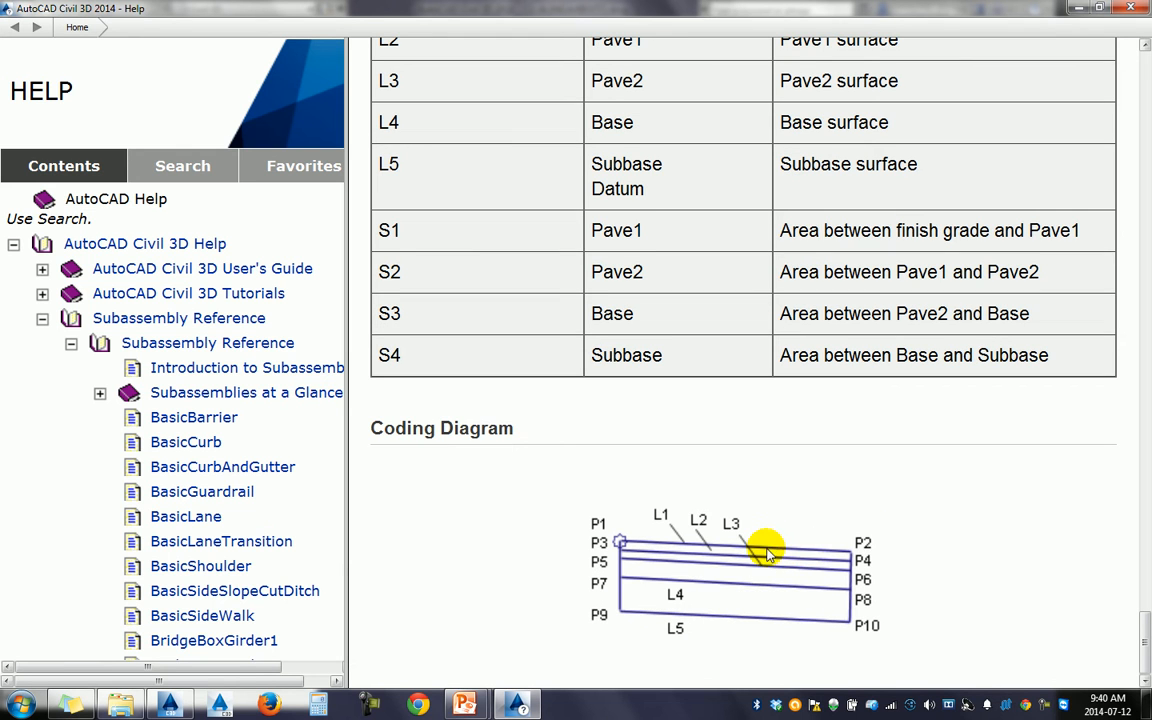
# Step: Switch from the help page back to the Civil 3D drawing and review the lane's width, default slope and layer depths
pyautogui.click(1075, 8)
pyautogui.click(240, 429)
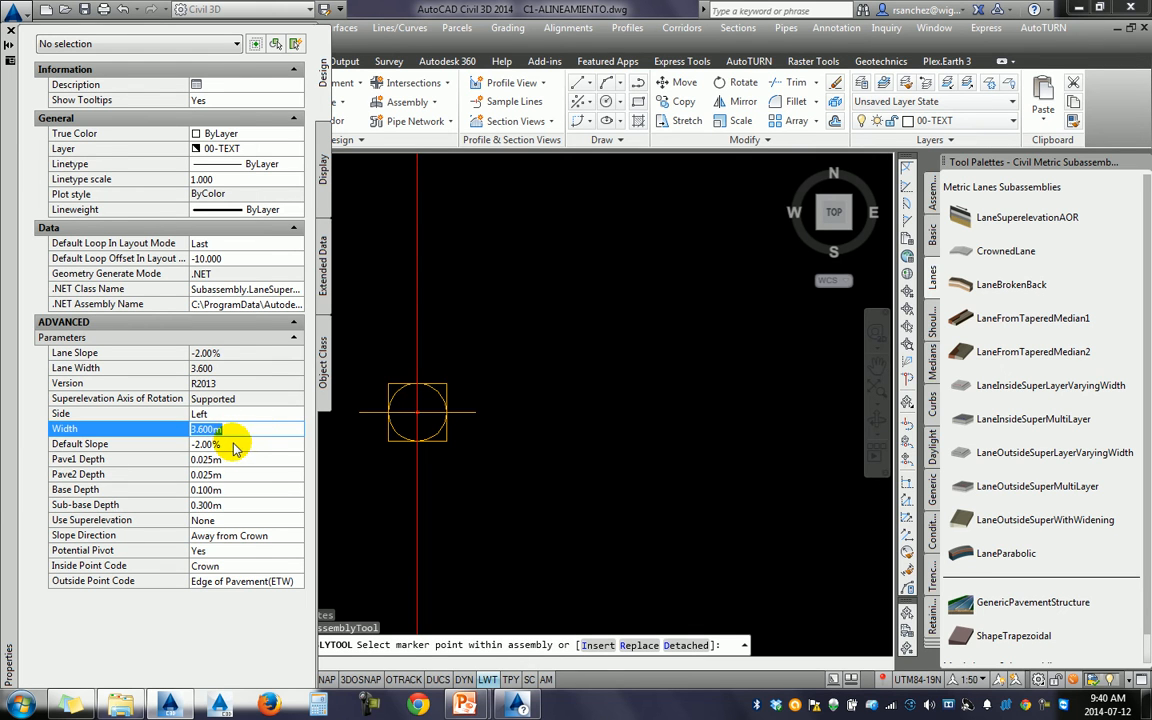
pyautogui.click(233, 447)
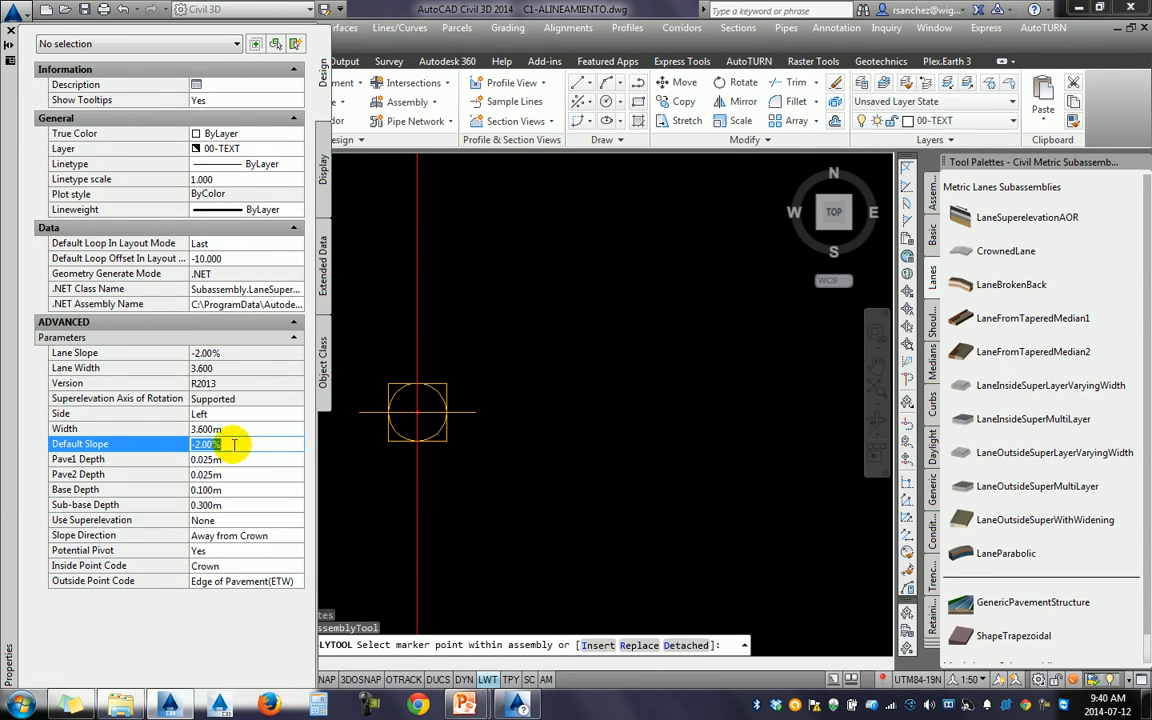
pyautogui.click(233, 460)
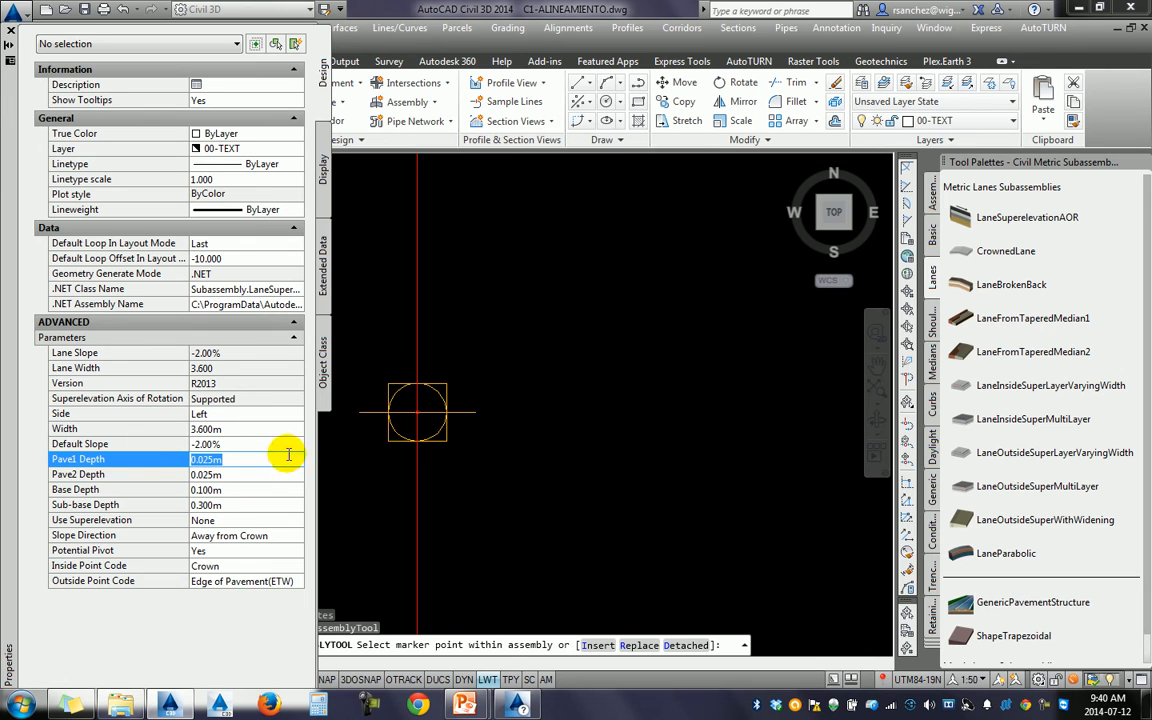
pyautogui.click(234, 487)
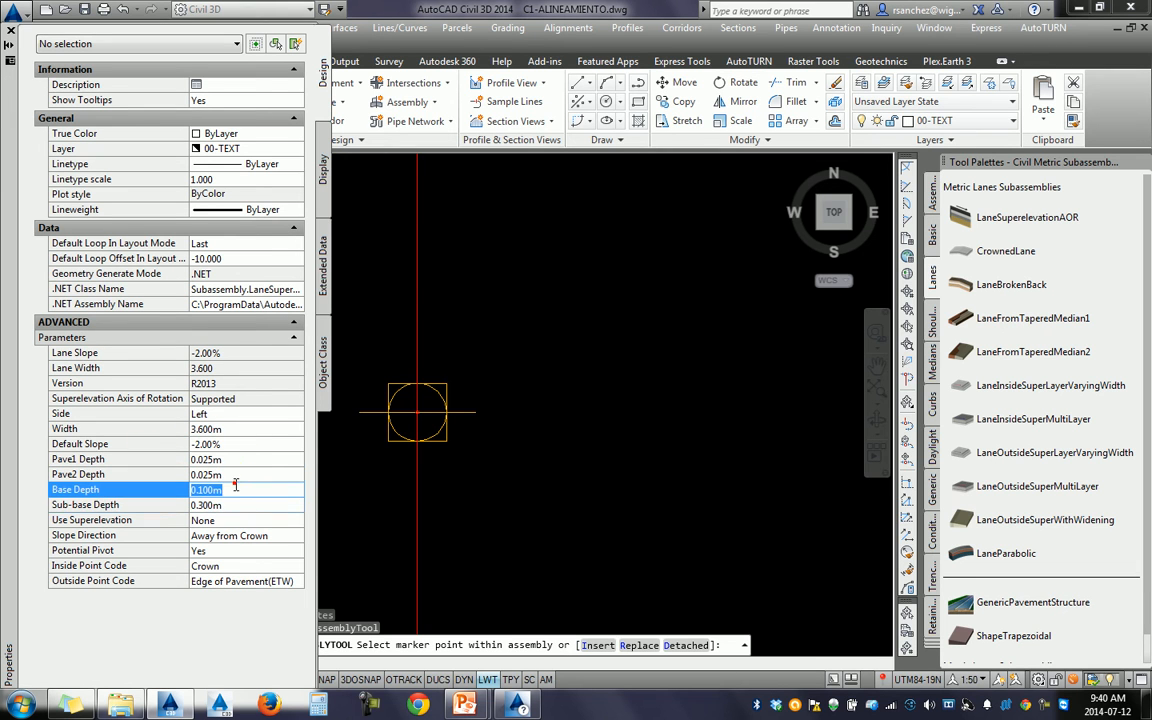
pyautogui.click(231, 505)
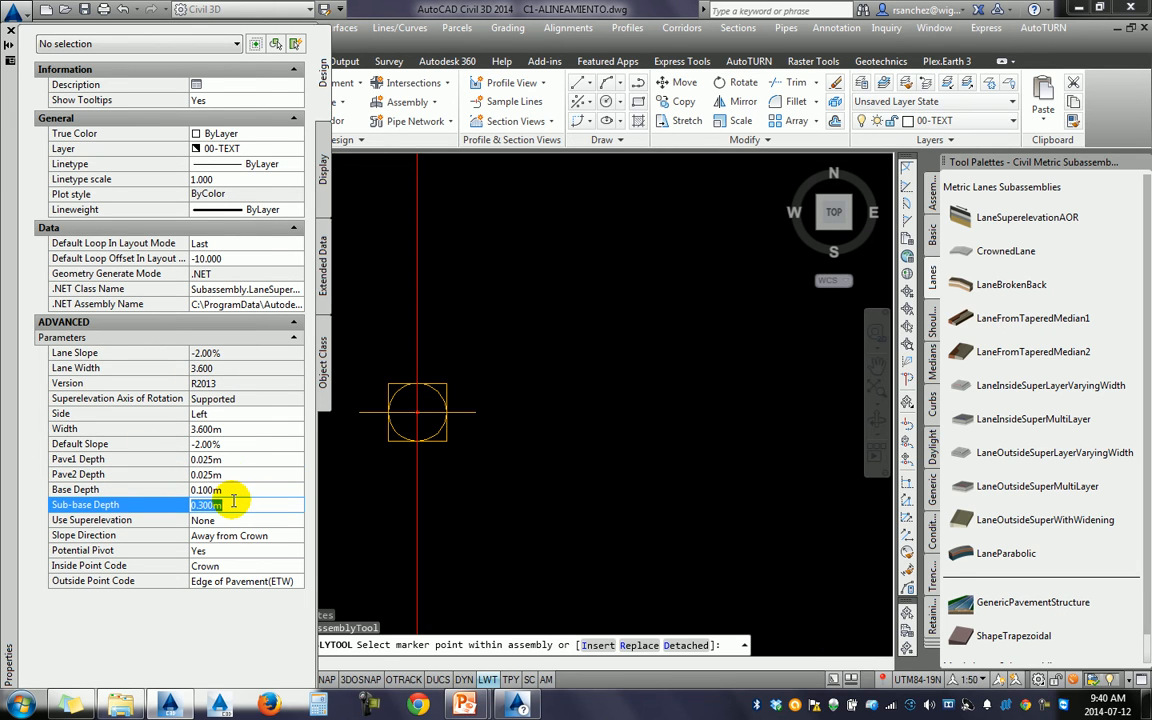
# Step: Set Use Superelevation to Right Lane Outside for the lane about to be inserted
pyautogui.click(228, 520)
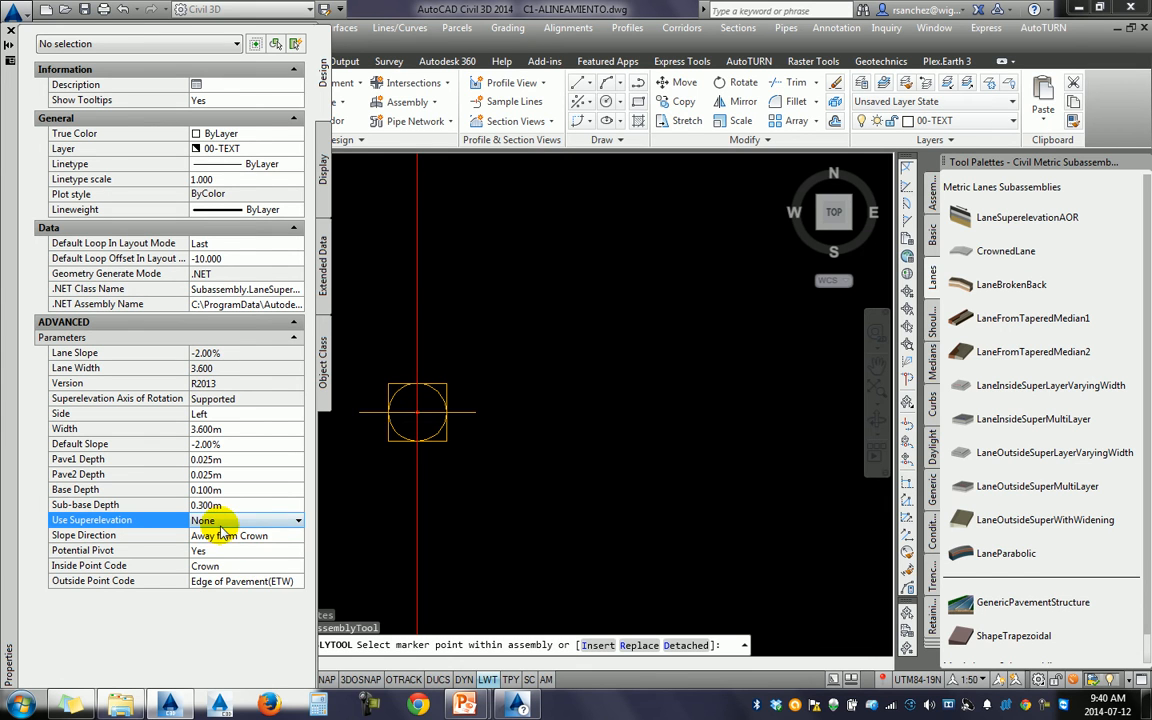
pyautogui.click(221, 522)
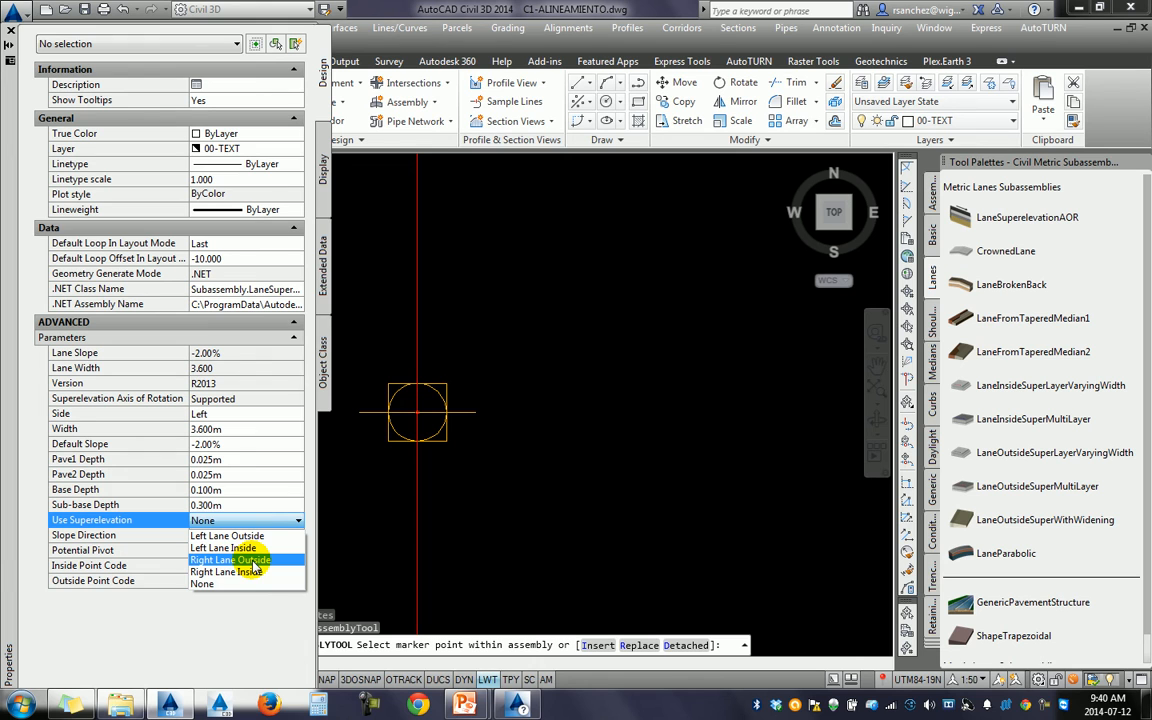
pyautogui.click(252, 561)
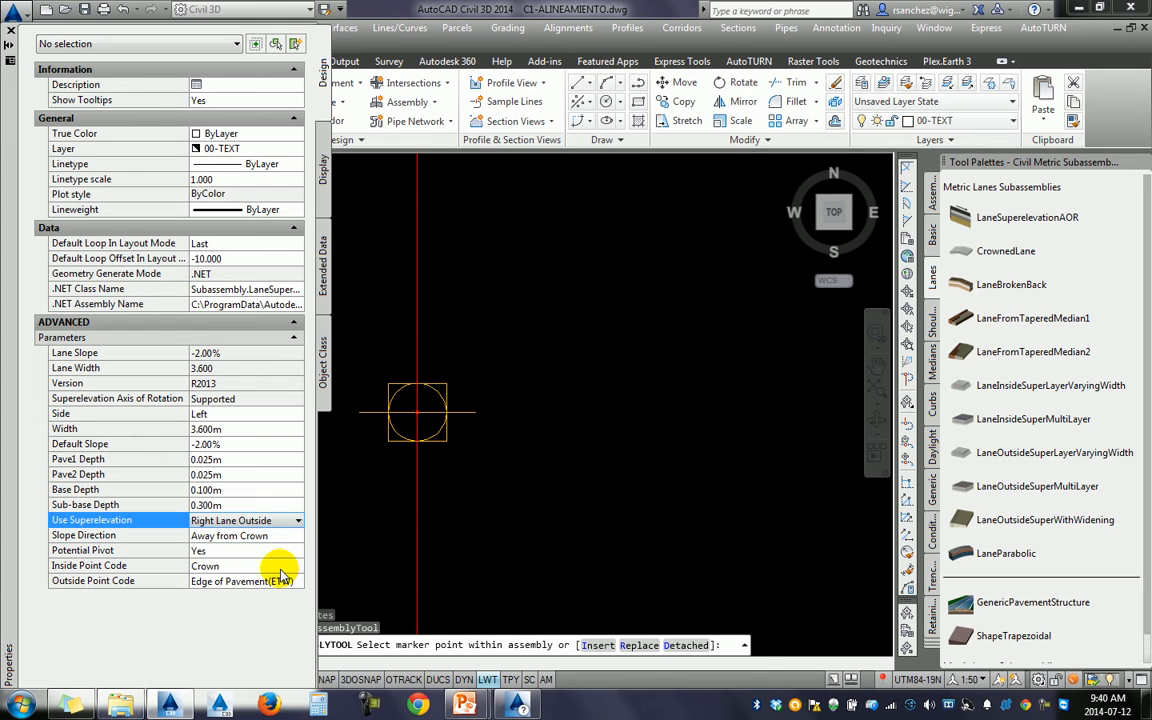
pyautogui.moveTo(400, 385); pyautogui.dragTo(556, 375, button='middle')
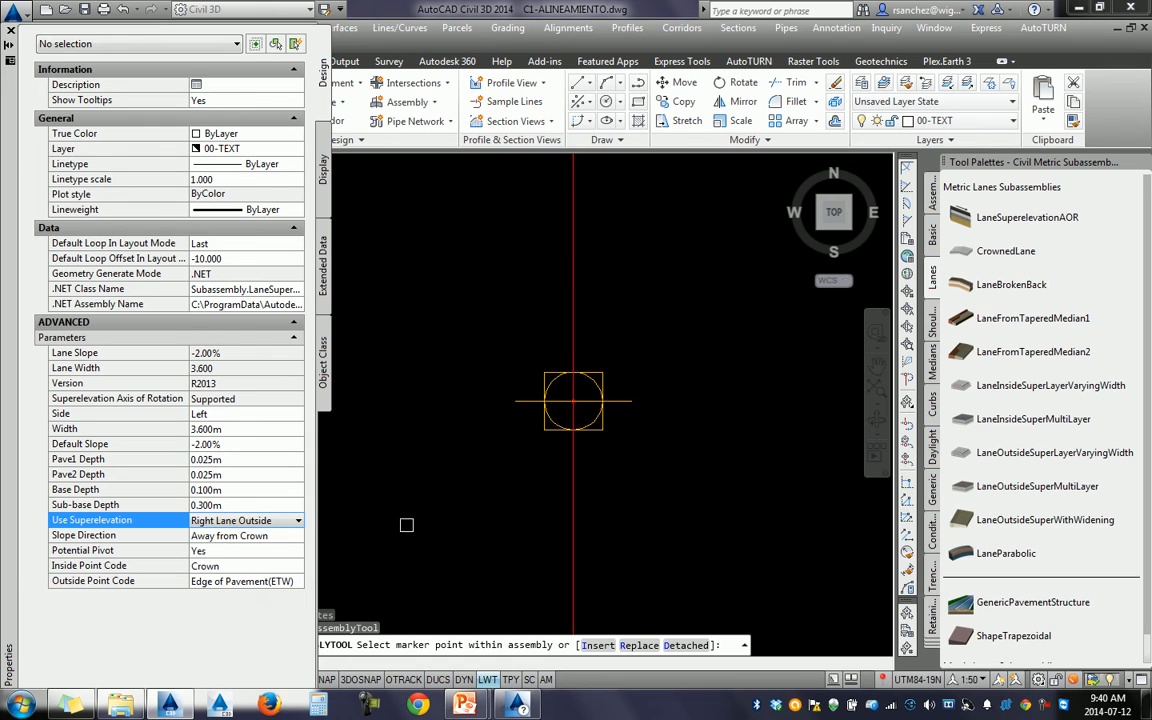
pyautogui.click(270, 522)
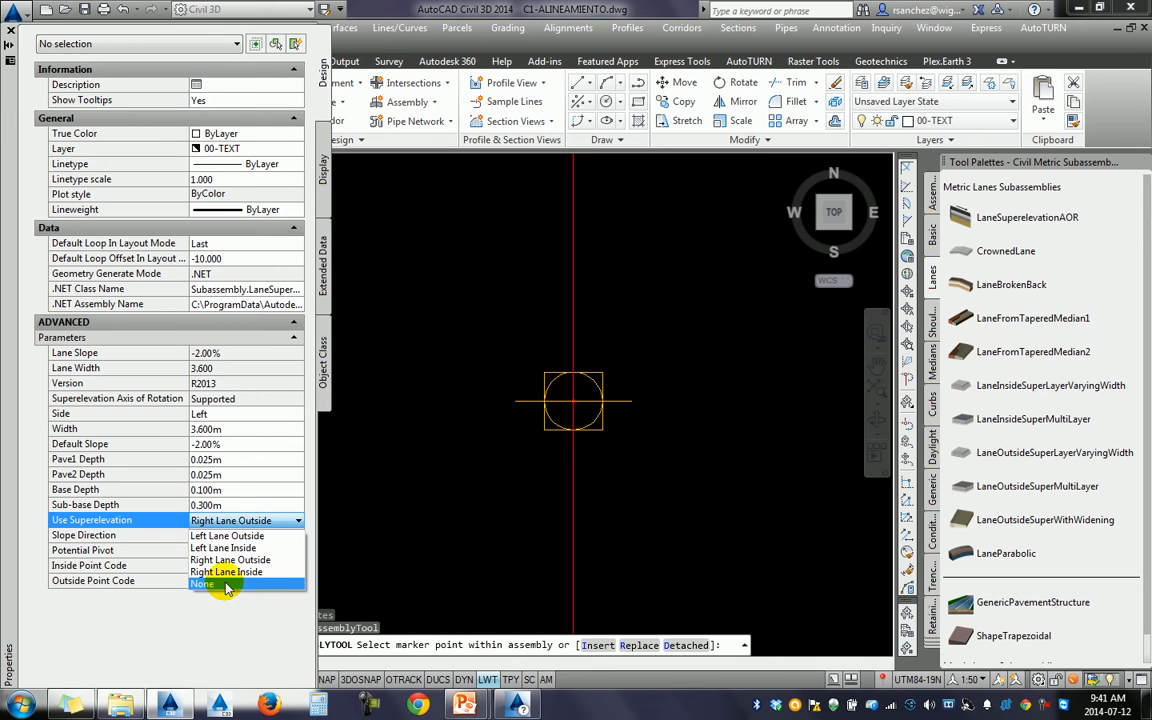
pyautogui.click(498, 474)
# Step: Insert the left-side LaneSuperelevationAOR lane at the assembly's marker point and end the insertion command
pyautogui.scroll(-10, 518, 474)
pyautogui.moveTo(403, 529); pyautogui.dragTo(706, 370, button='middle')
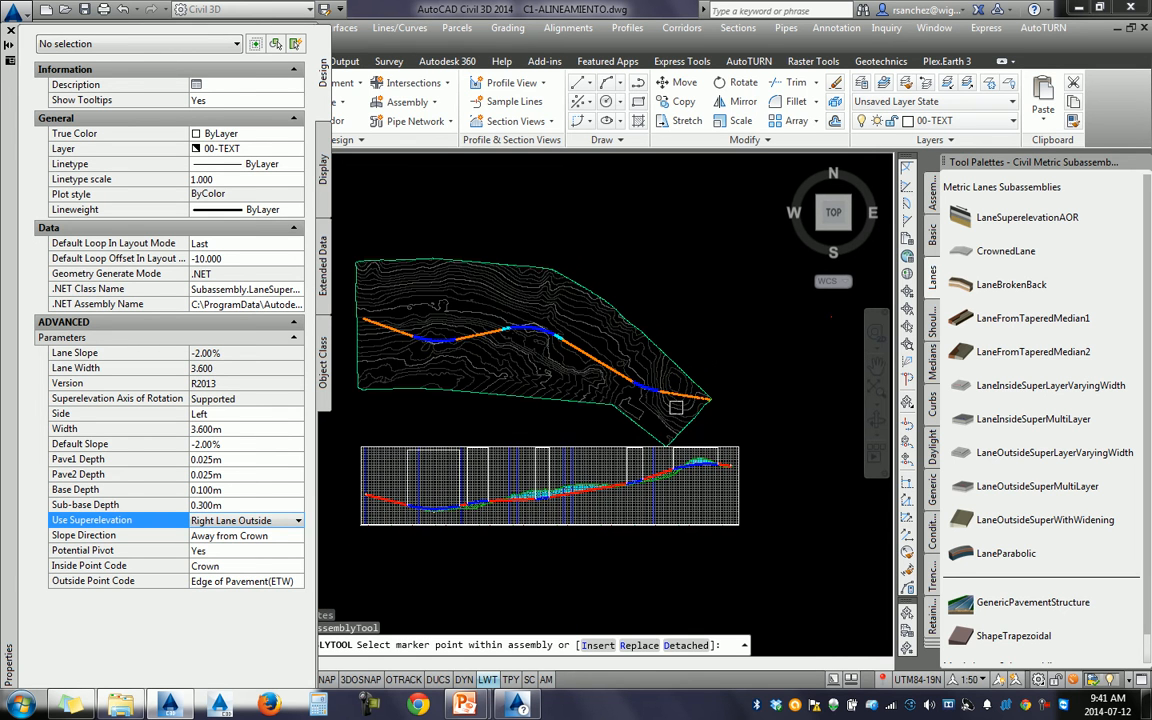
pyautogui.scroll(10, 743, 390)
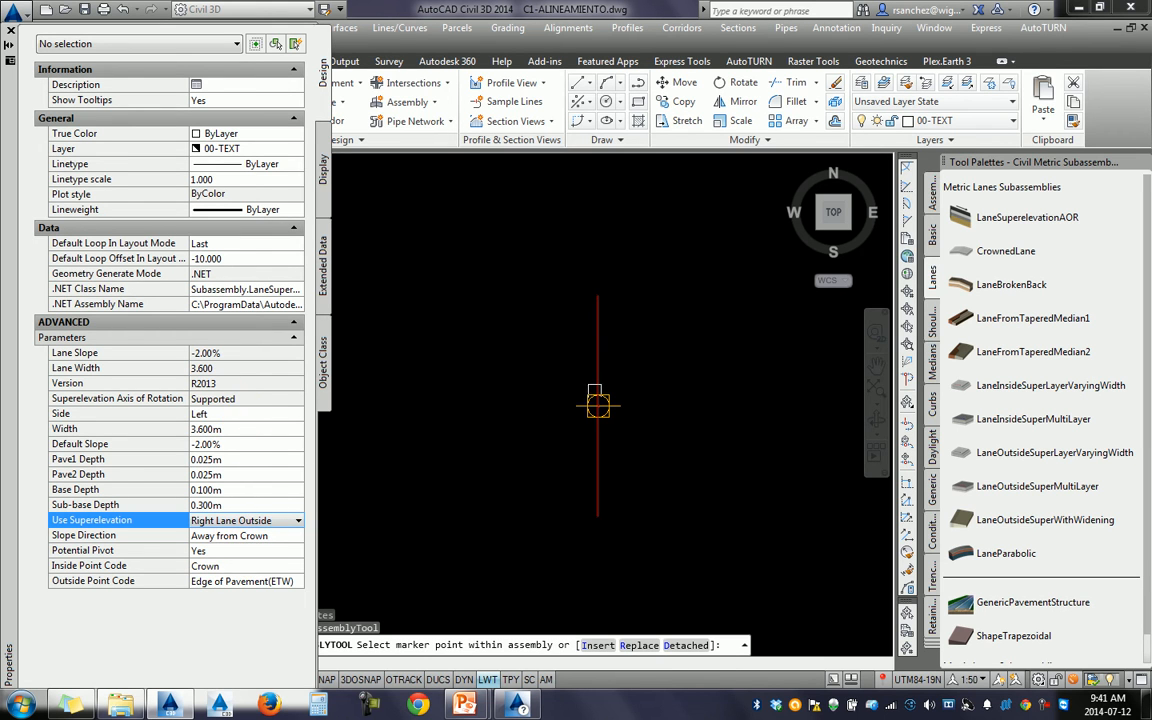
pyautogui.click(599, 402)
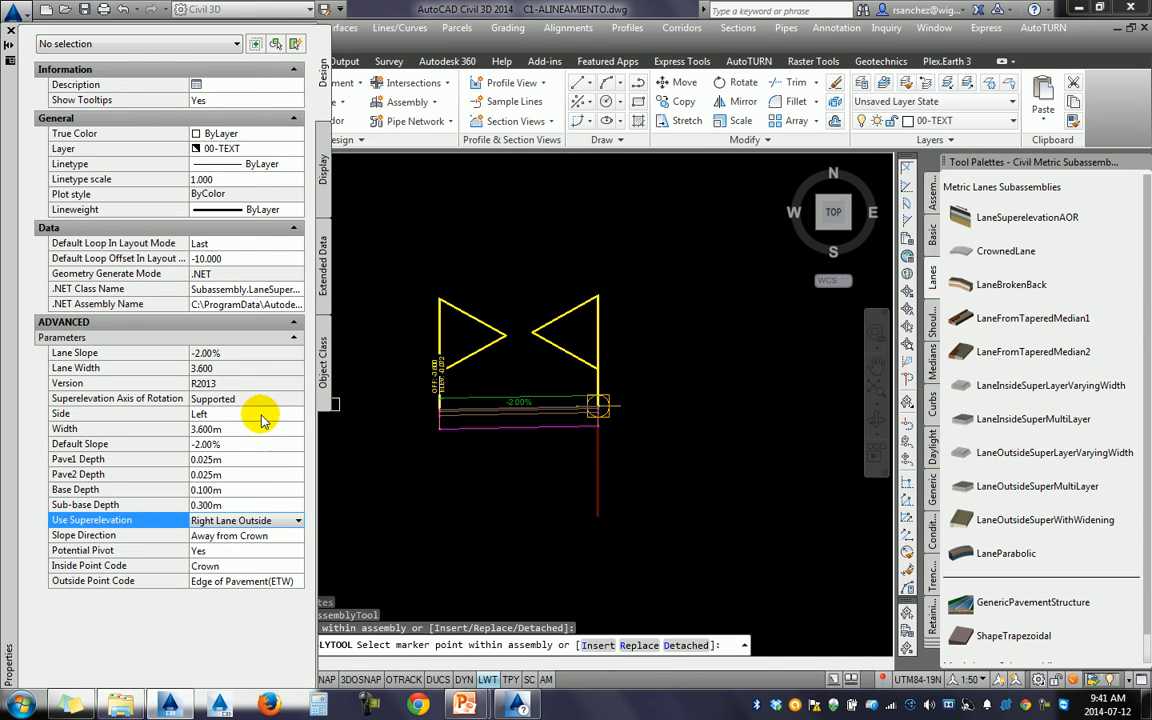
pyautogui.click(241, 414)
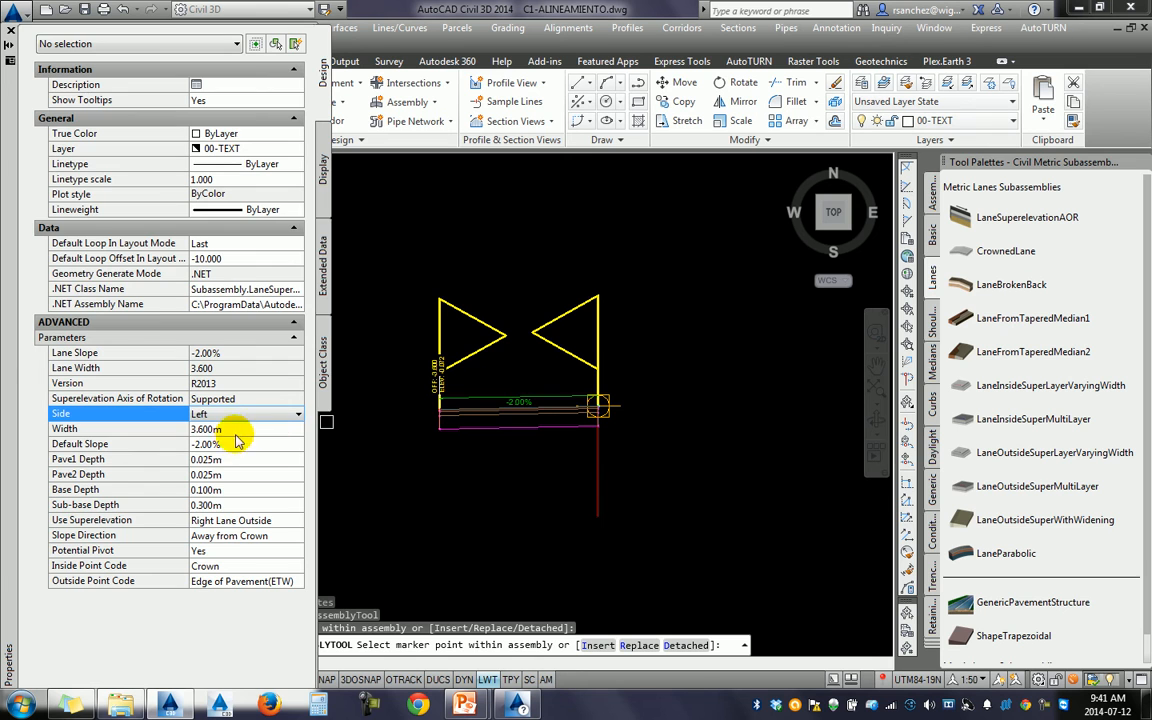
pyautogui.press('Escape')
pyautogui.press('Escape')
# Step: Set Use Superelevation to Left Lane Outside in the properties of the placed left lane
pyautogui.click(532, 423)
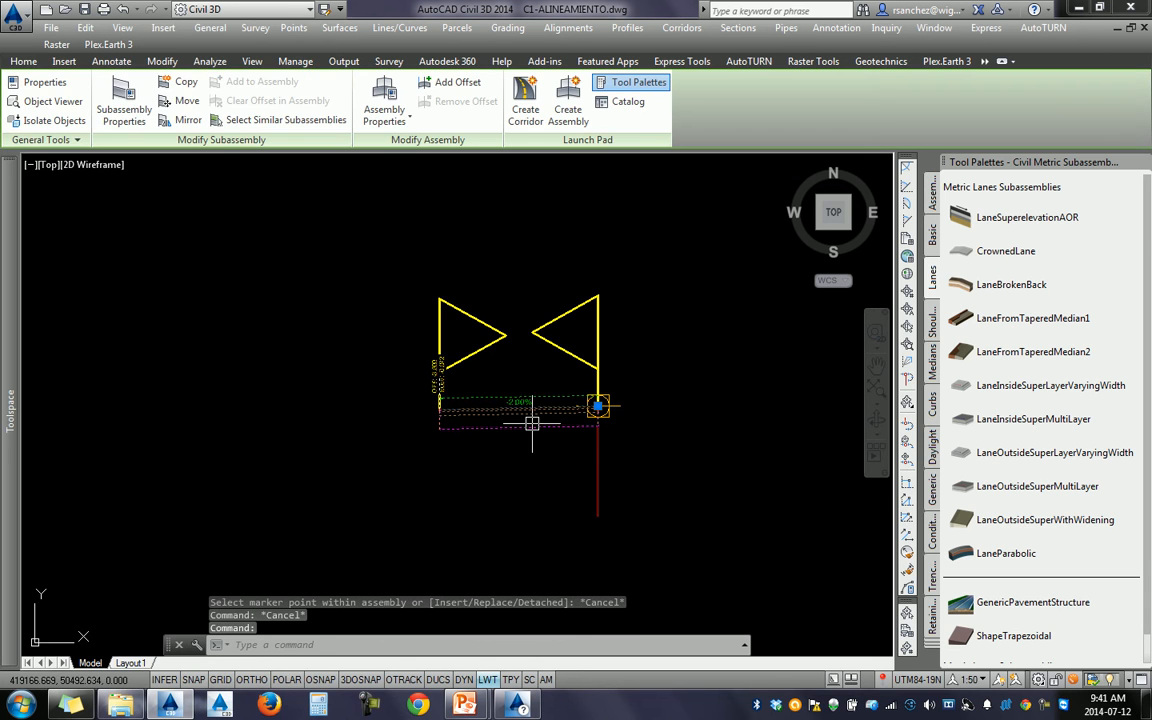
pyautogui.doubleClick(532, 423)
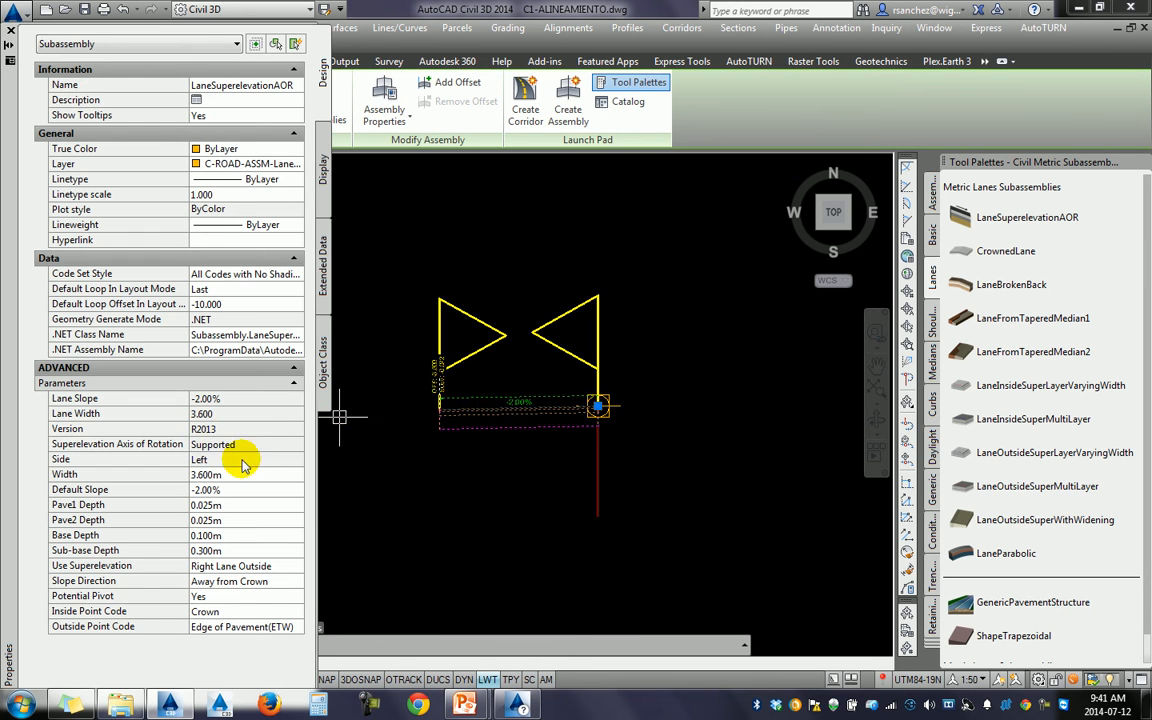
pyautogui.click(229, 461)
pyautogui.click(268, 566)
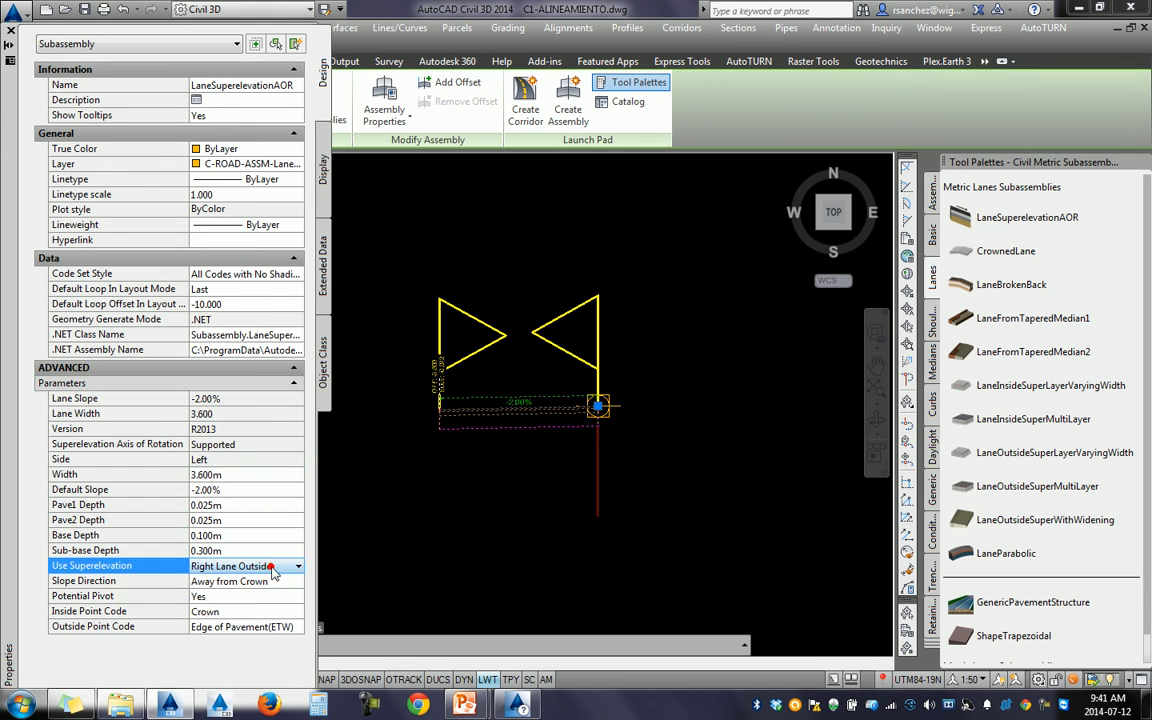
pyautogui.click(273, 569)
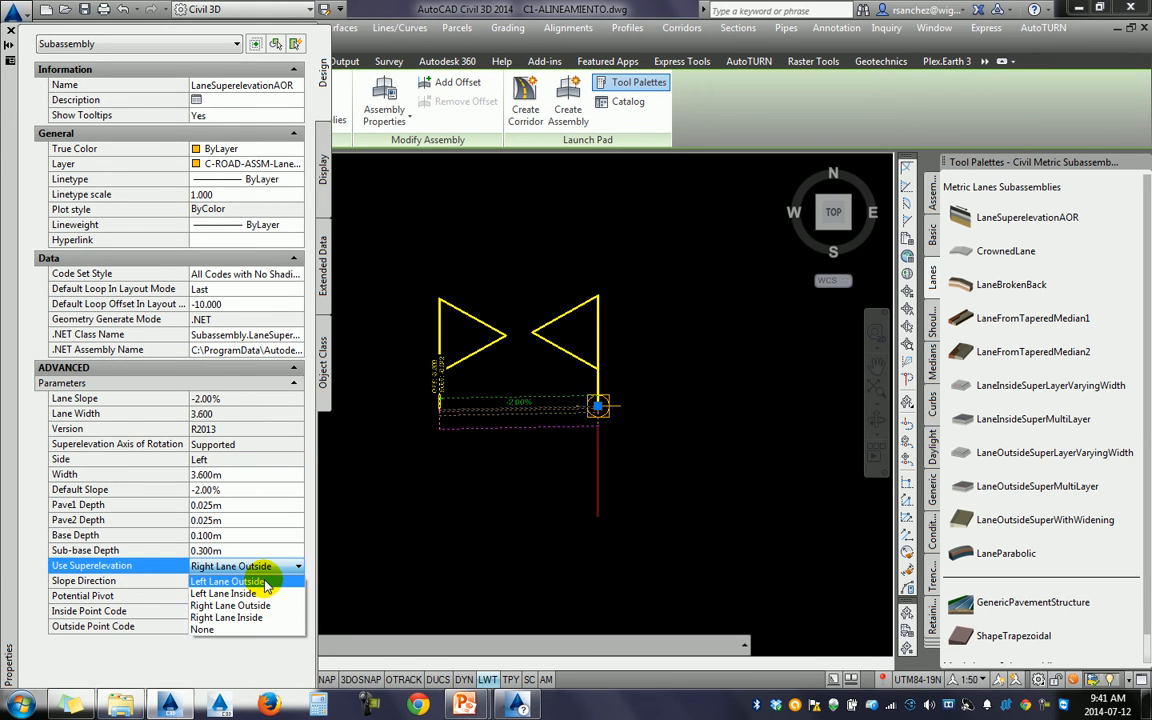
pyautogui.click(265, 582)
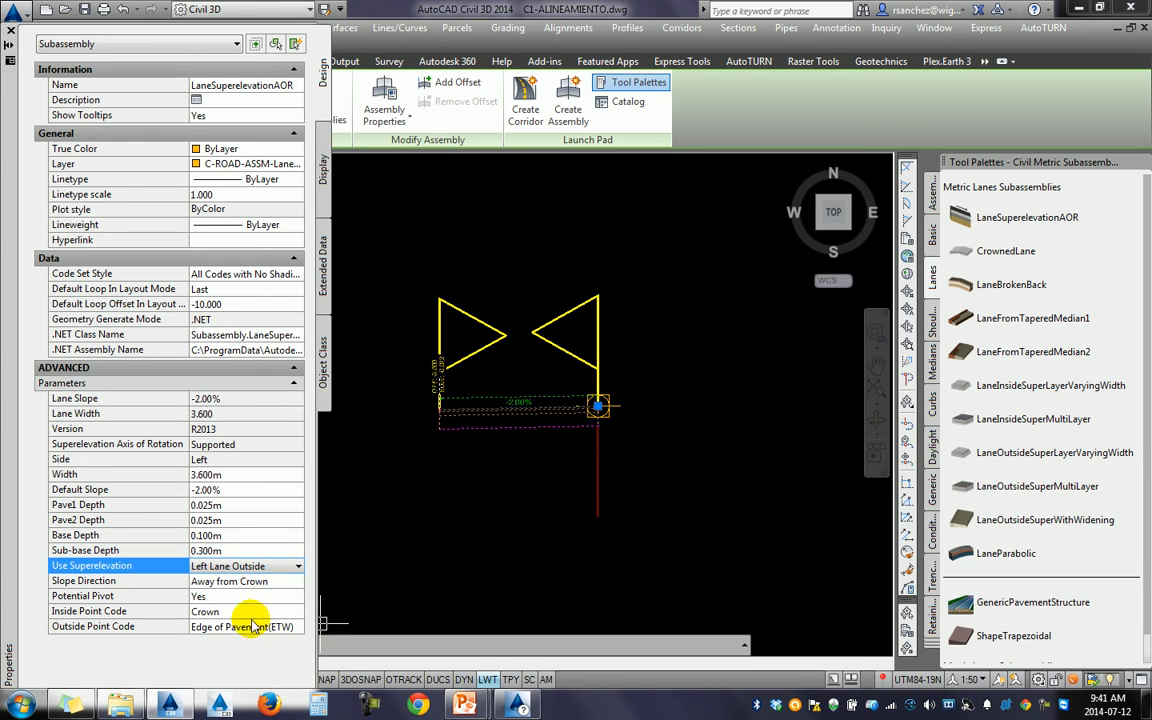
# Step: Set the left lane's Potential Pivot parameter to No
pyautogui.click(205, 596)
pyautogui.click(225, 598)
pyautogui.click(205, 623)
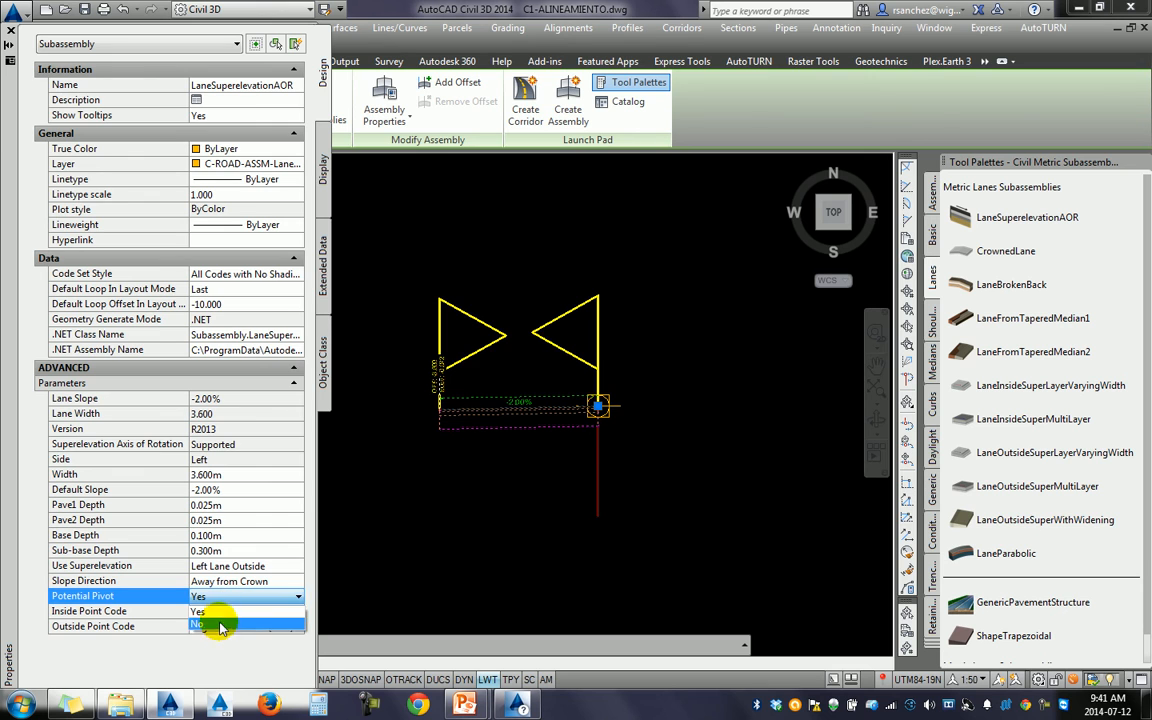
# Step: Mirror the left lane subassembly to the right side of the assembly at its marker point
pyautogui.press('Escape')
pyautogui.moveTo(534, 408); pyautogui.dragTo(648, 393, button='middle')
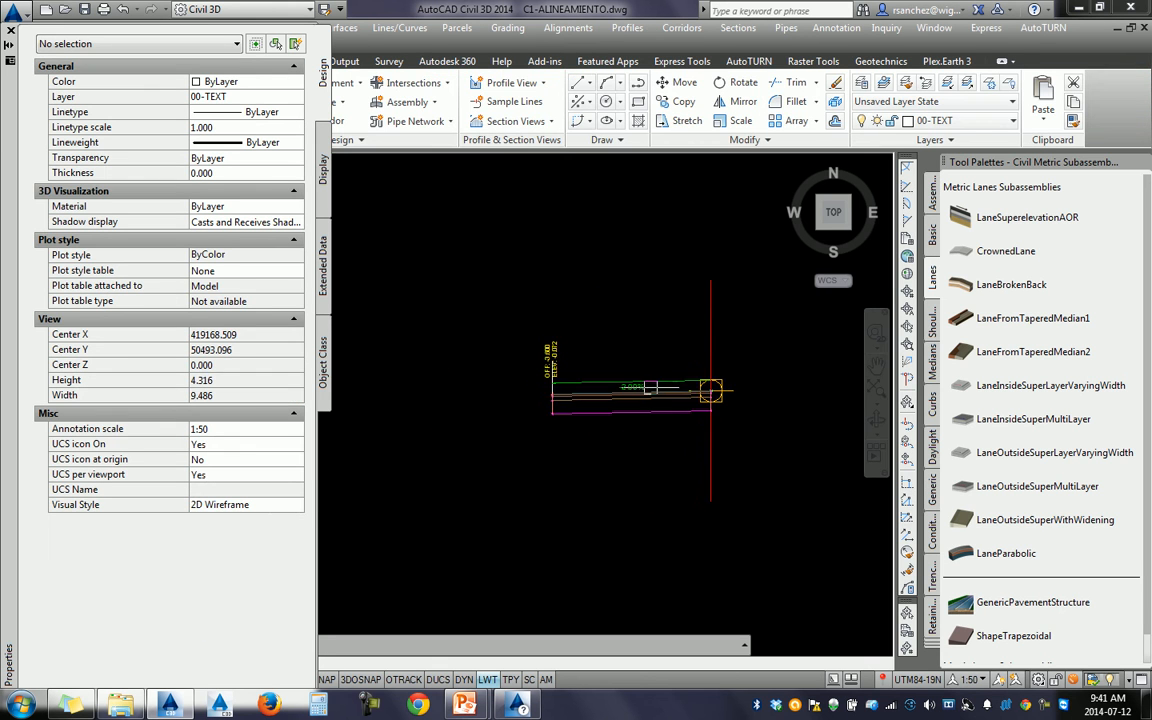
pyautogui.scroll(2, 645, 398)
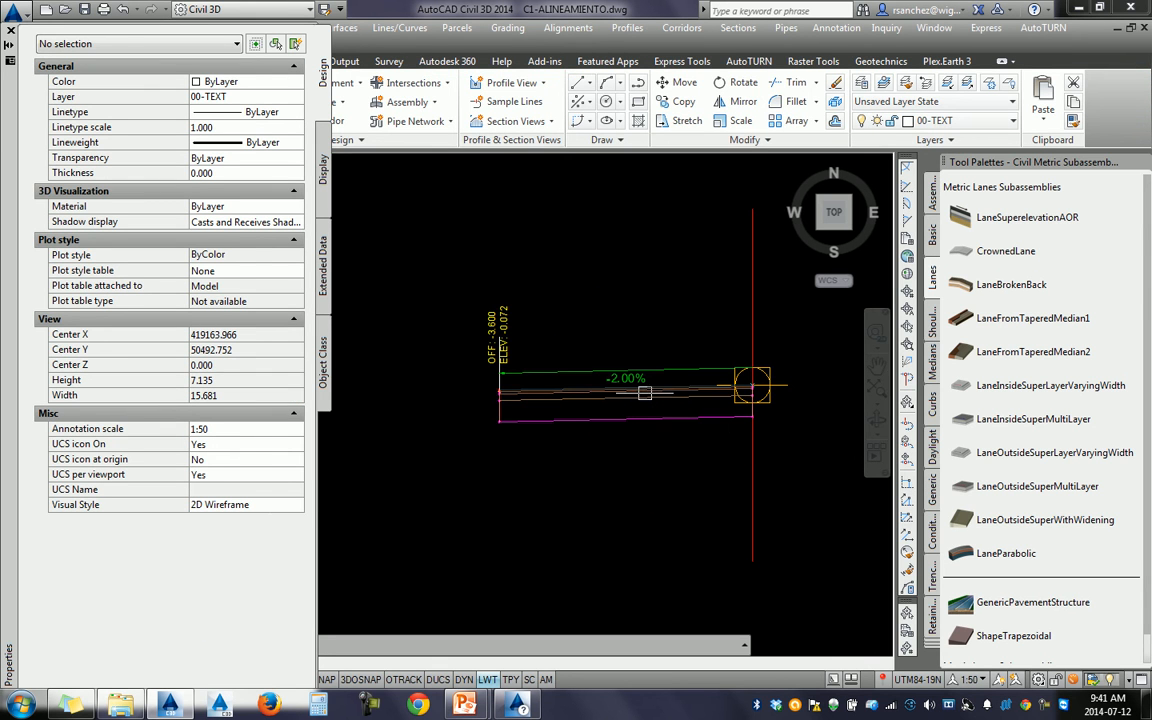
pyautogui.click(643, 397)
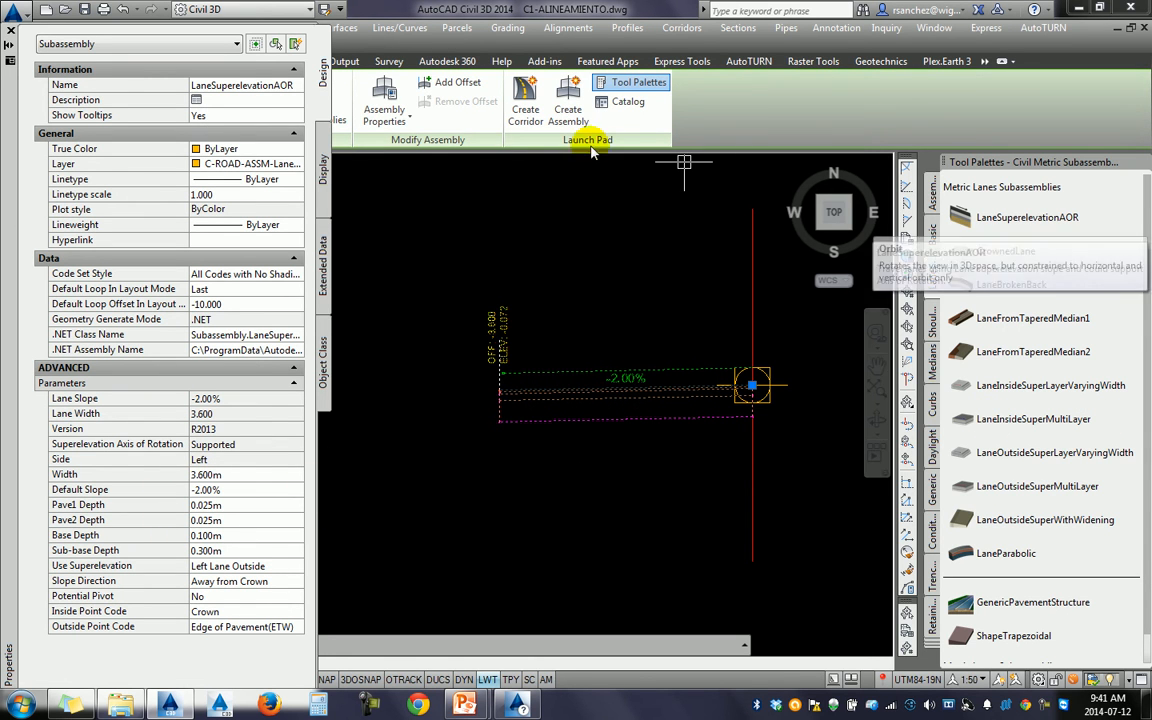
pyautogui.moveTo(48, 23); pyautogui.dragTo(48, 170)
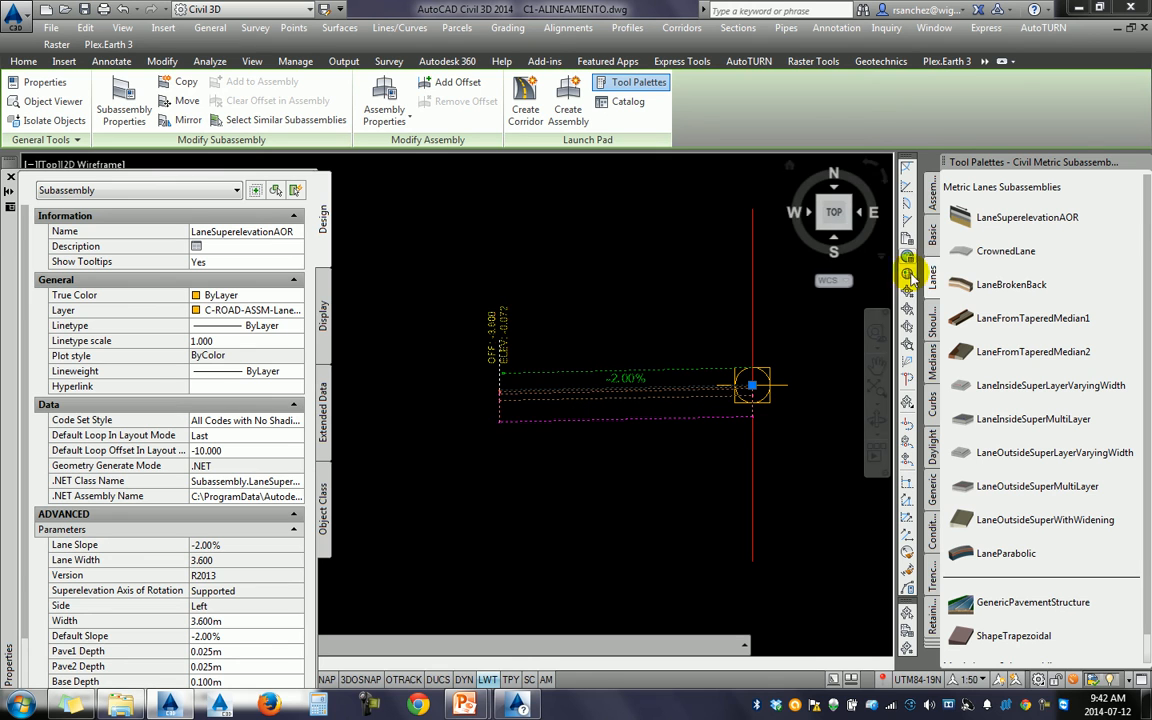
pyautogui.moveTo(667, 324); pyautogui.dragTo(591, 324, button='middle')
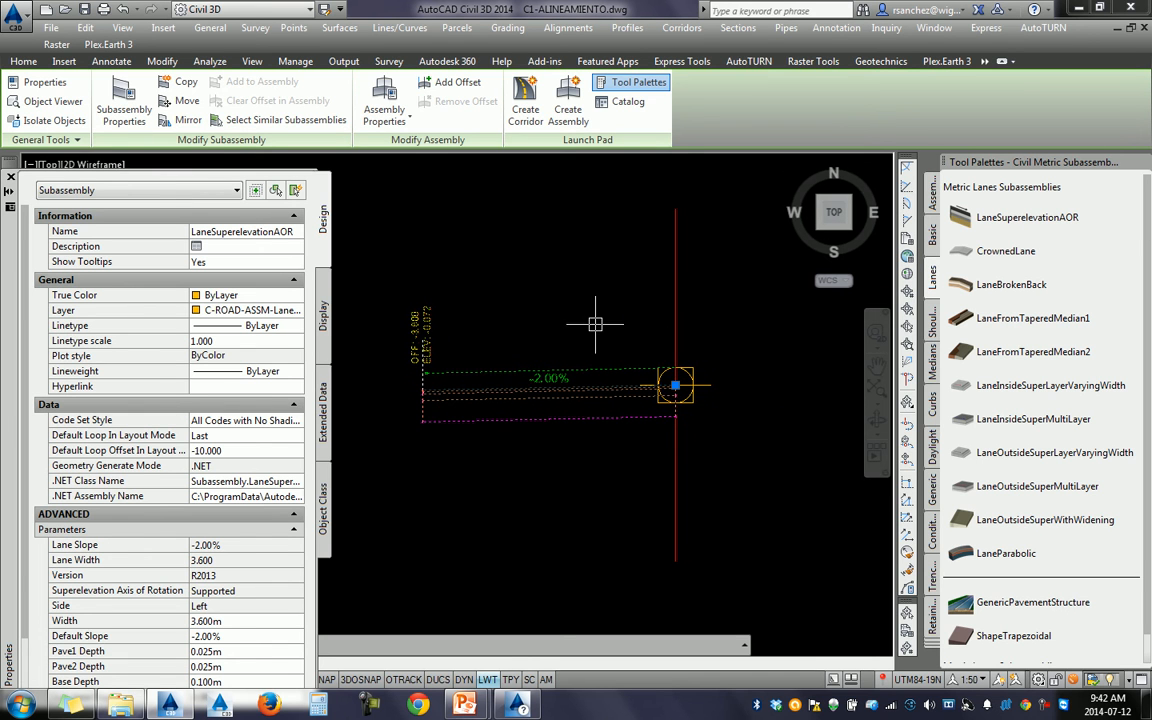
pyautogui.click(182, 120)
pyautogui.click(676, 385)
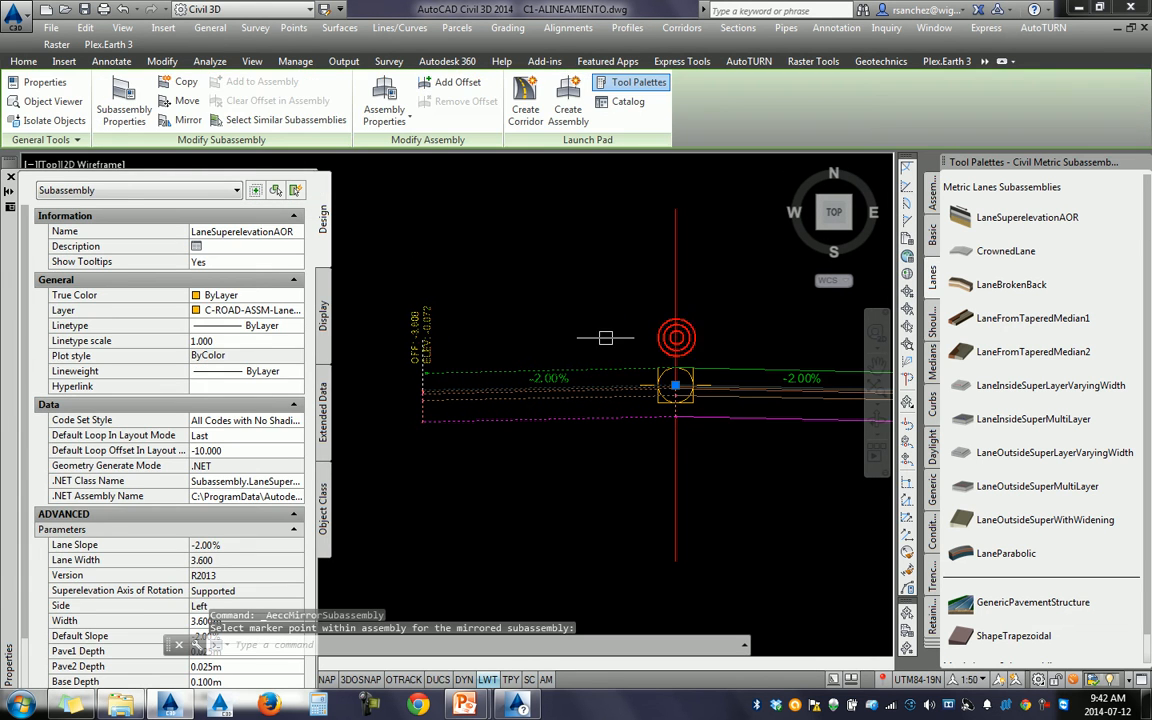
pyautogui.scroll(-2, 612, 345)
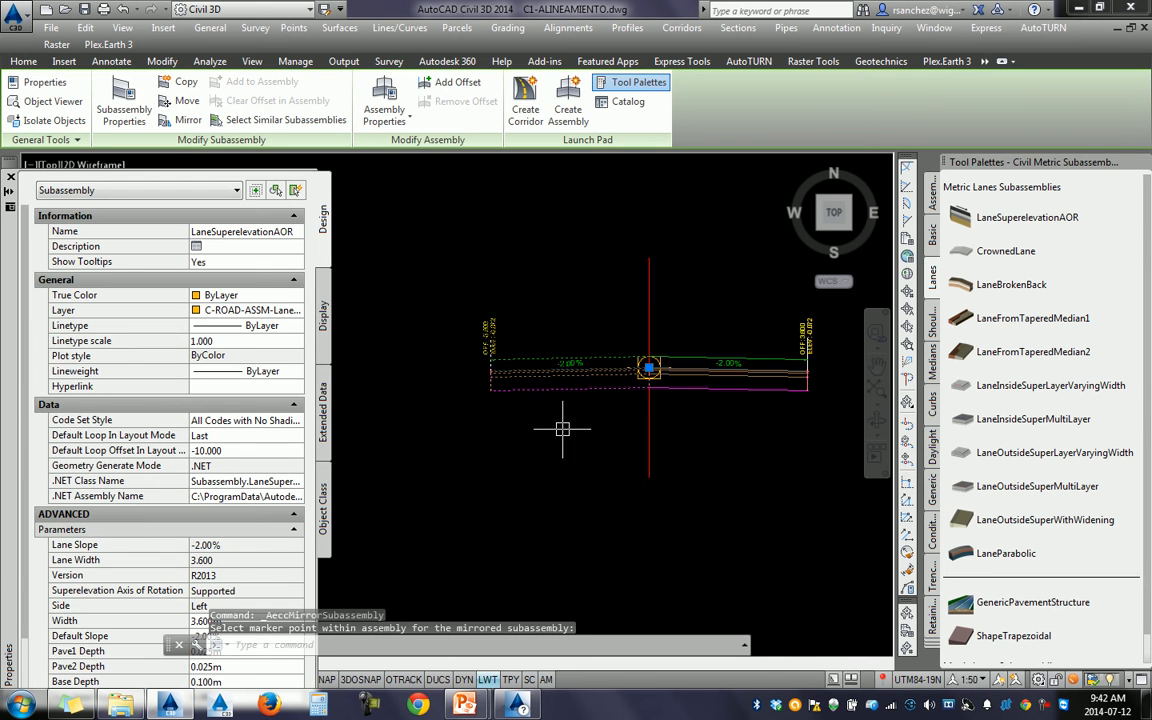
# Step: Delete the original left lane, keeping only the mirrored right lane on the assembly
pyautogui.press('Escape')
pyautogui.click(568, 380)
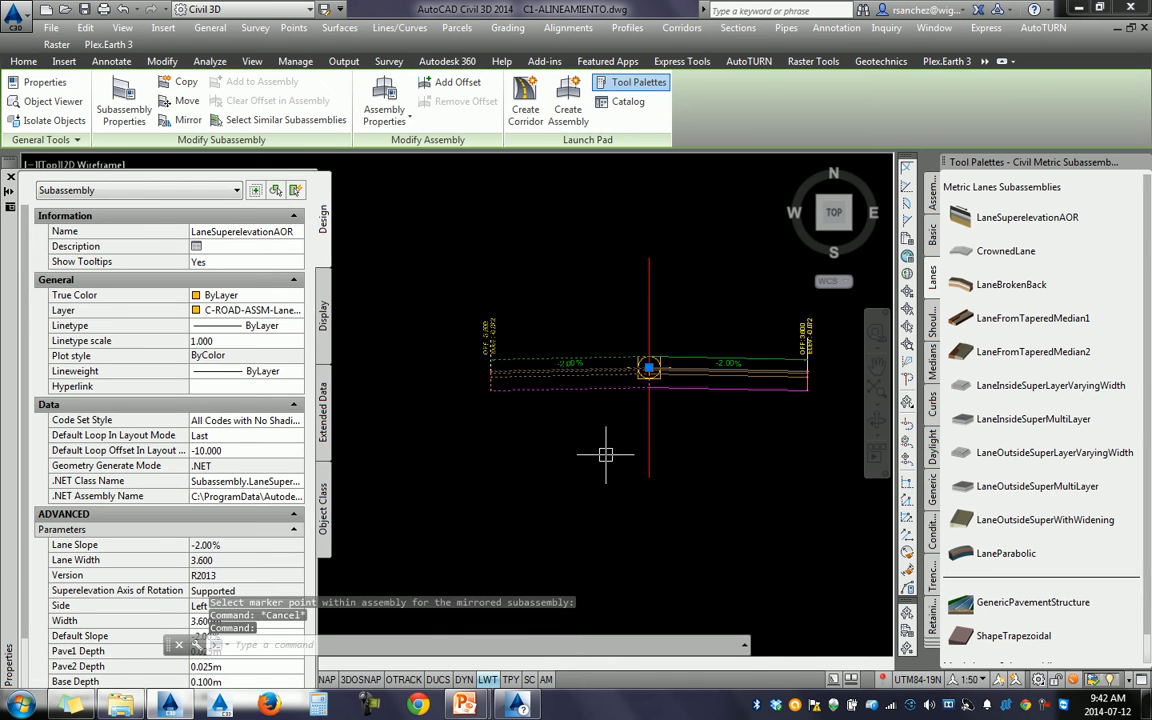
pyautogui.press('Delete')
pyautogui.moveTo(655, 397); pyautogui.dragTo(552, 330, button='middle')
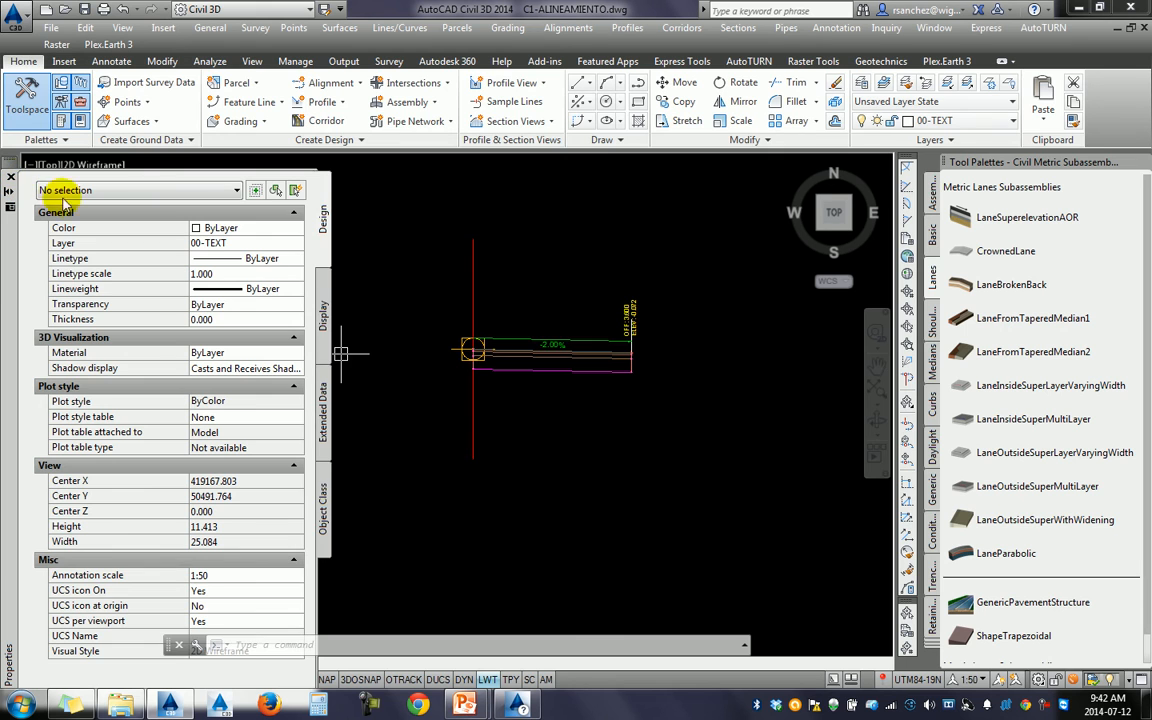
# Step: Set the right lane's Pave1 Depth to 0.030 m
pyautogui.scroll(4, 489, 321)
pyautogui.click(589, 406)
pyautogui.moveTo(591, 406); pyautogui.dragTo(580, 340, button='middle')
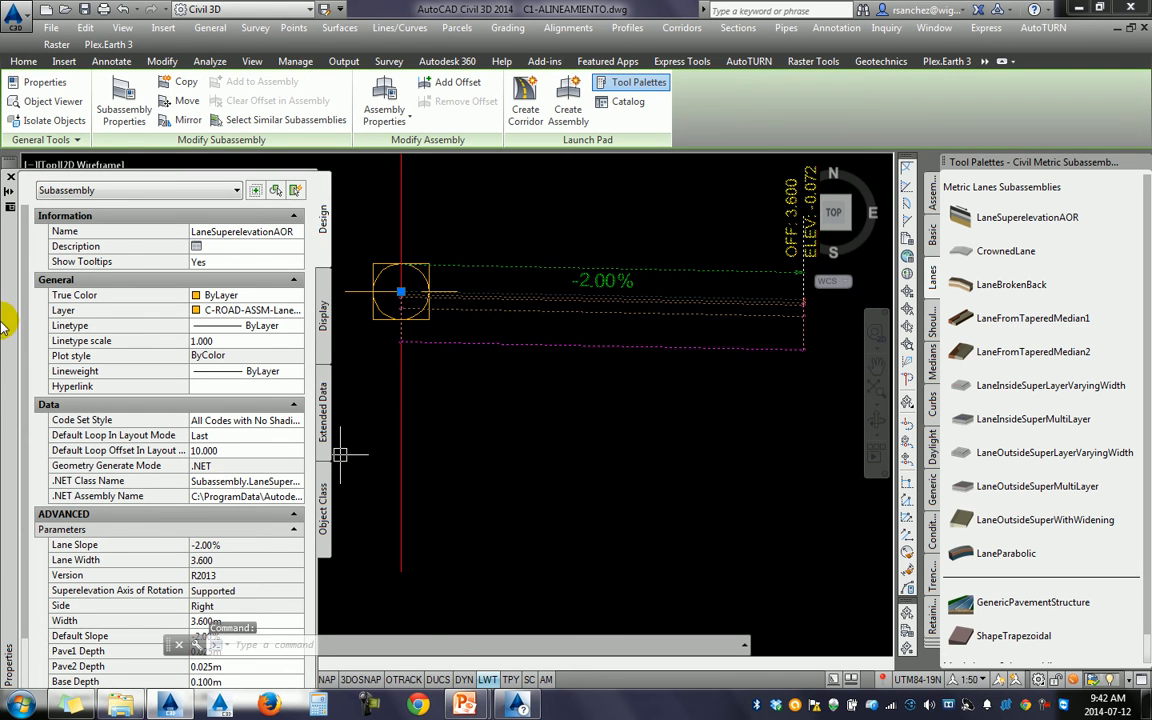
pyautogui.scroll(-2, 456, 370)
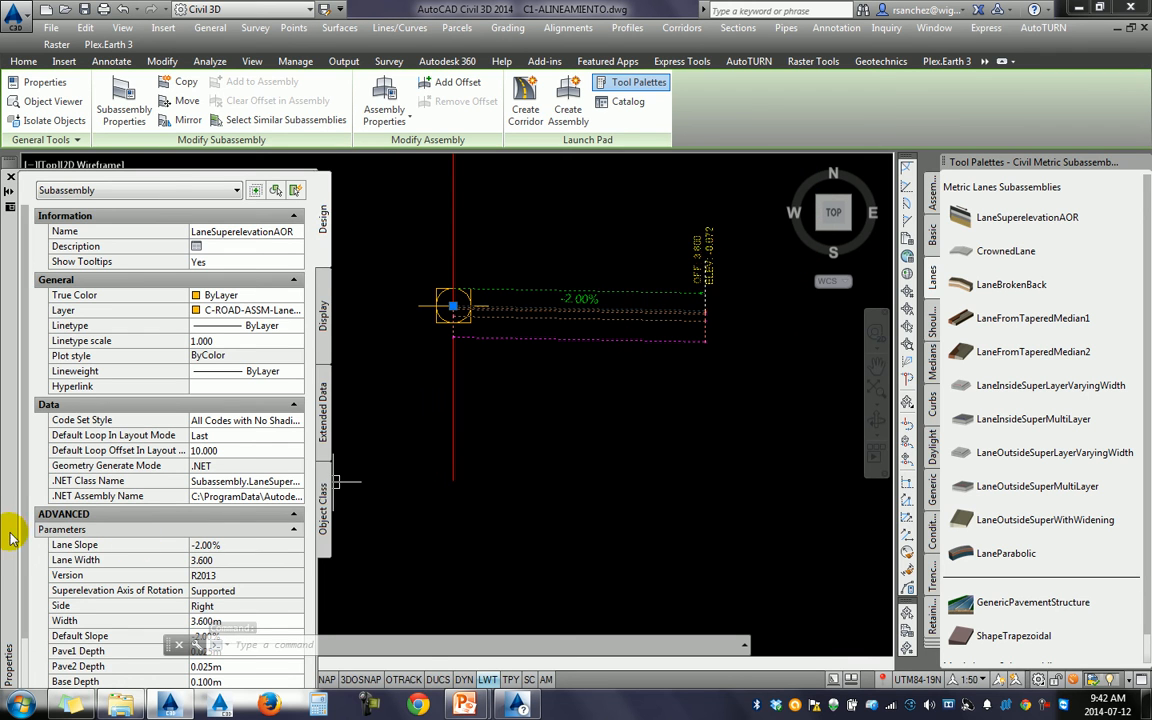
pyautogui.scroll(-3, 37, 628)
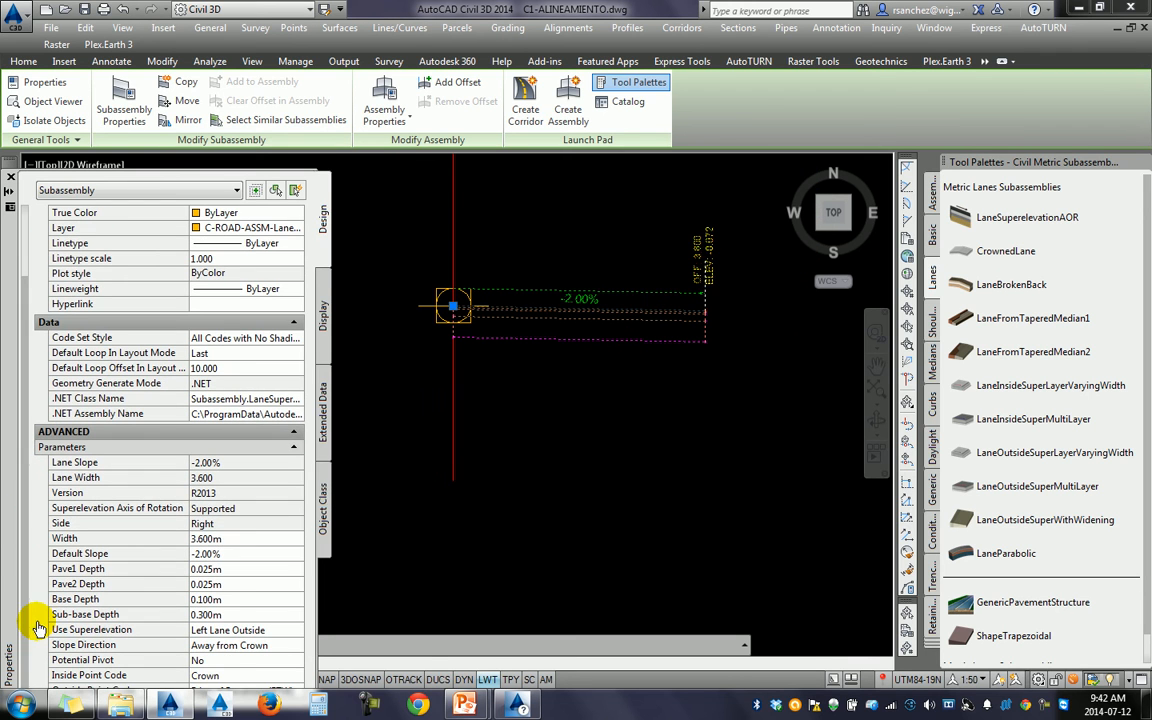
pyautogui.click(232, 569)
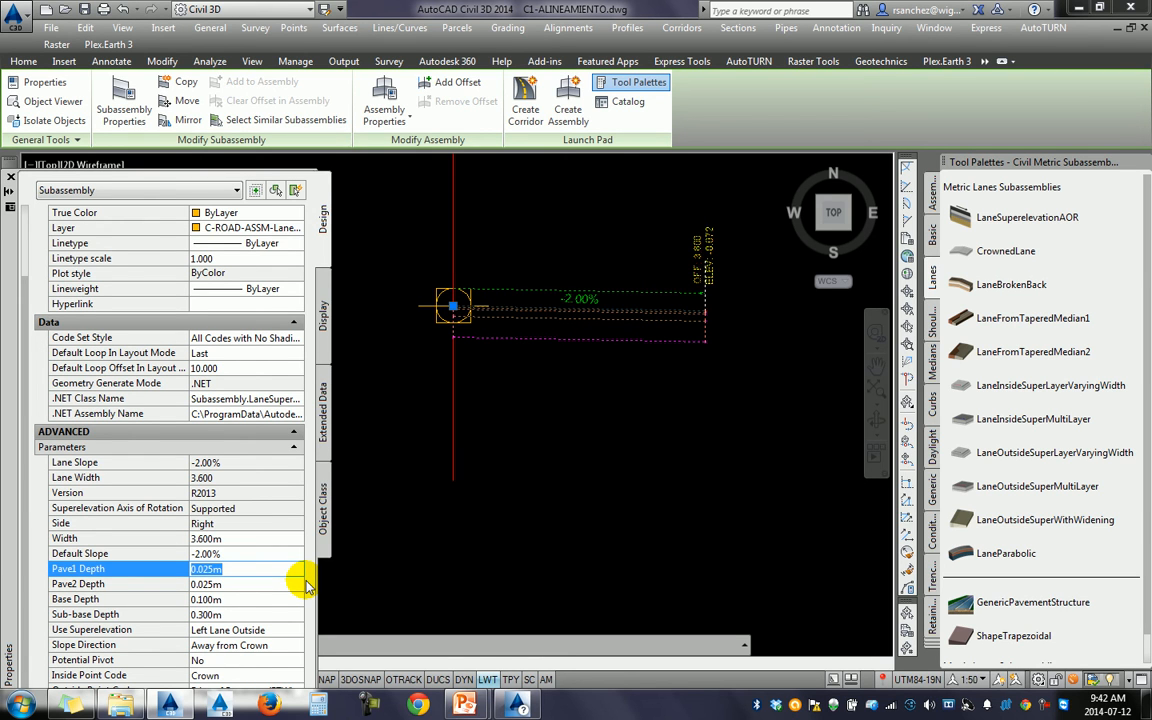
pyautogui.write('.03')
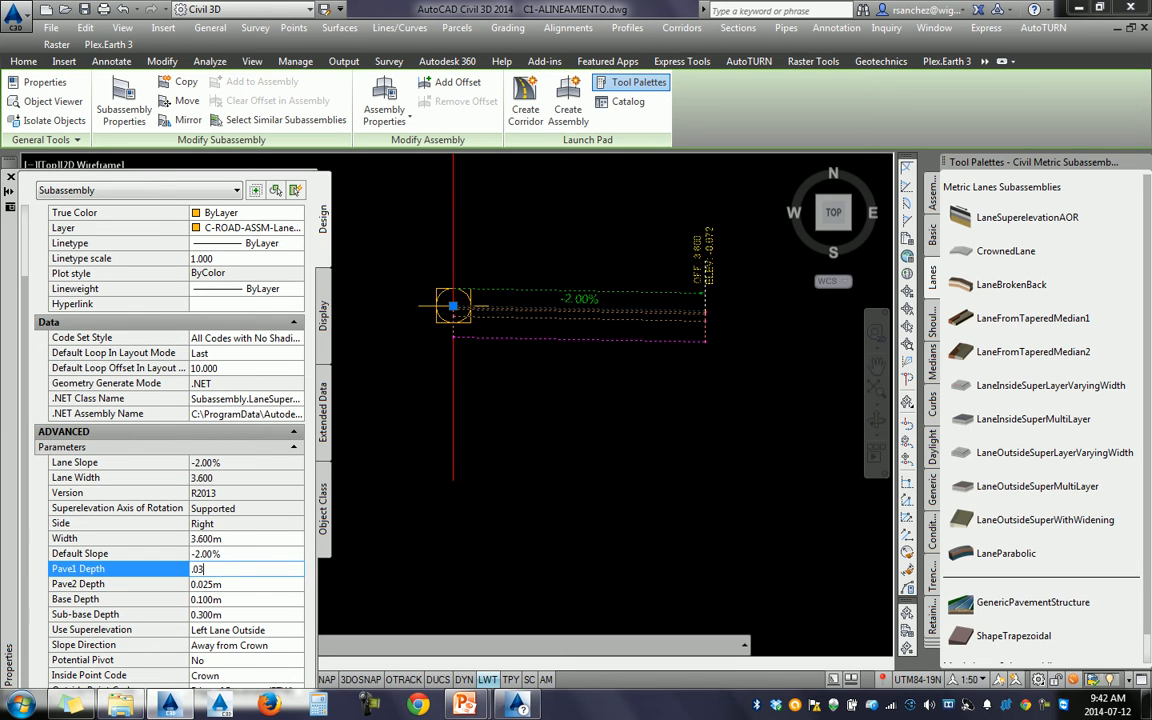
pyautogui.press('Return')
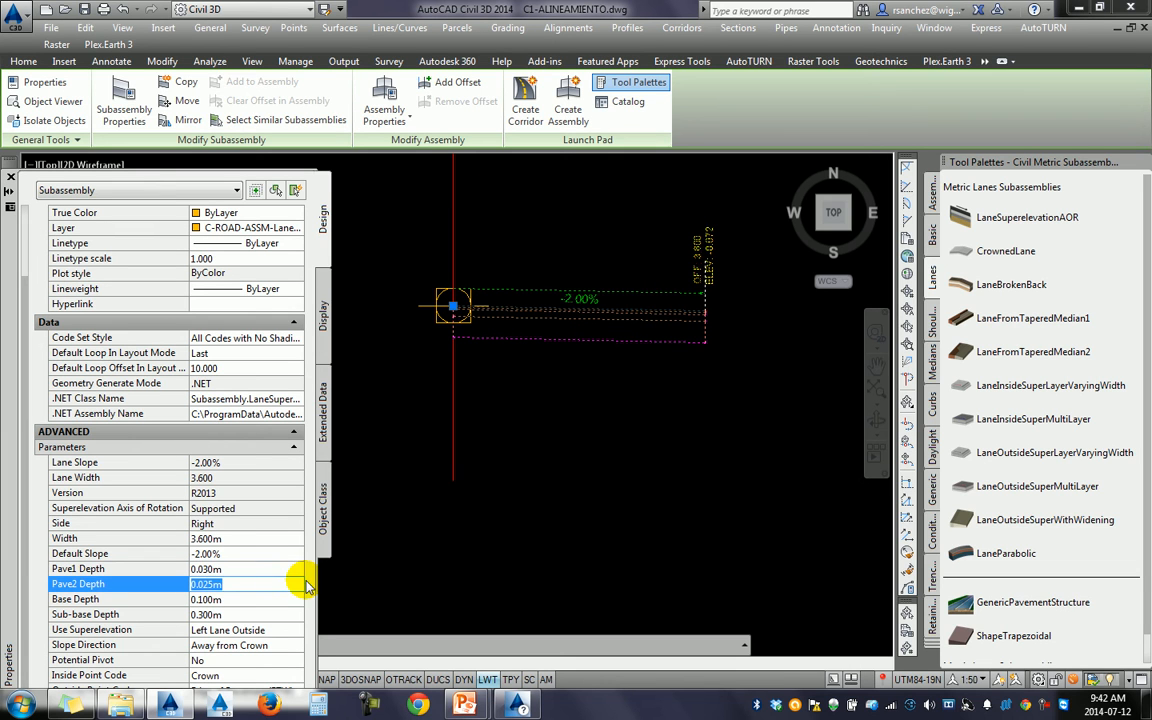
# Step: Set the right lane's Base Depth to 0.500 m
pyautogui.click(235, 599)
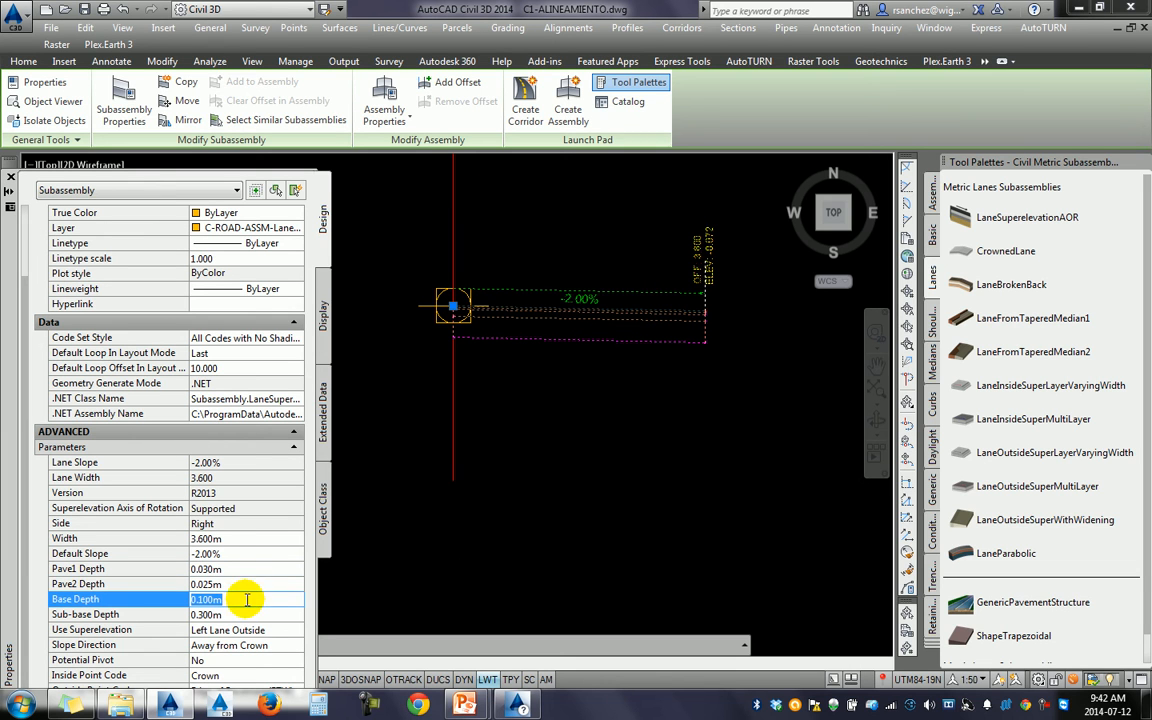
pyautogui.scroll(2, 520, 325)
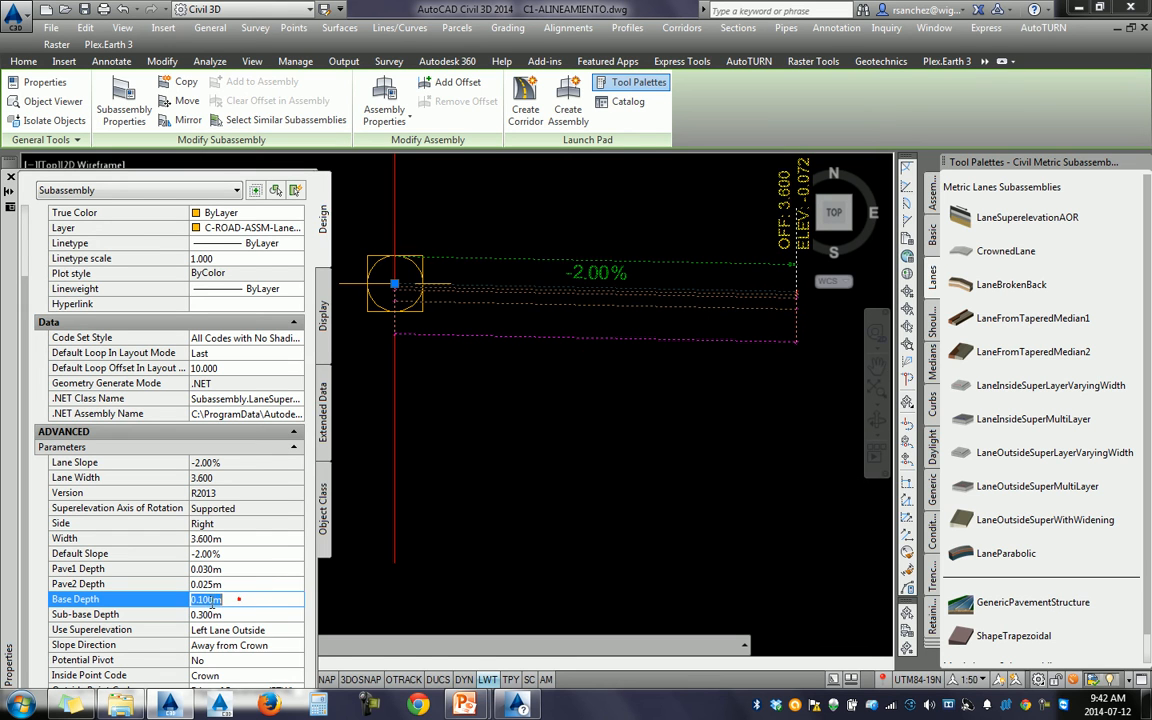
pyautogui.moveTo(226, 599); pyautogui.dragTo(185, 607)
pyautogui.write('.5')
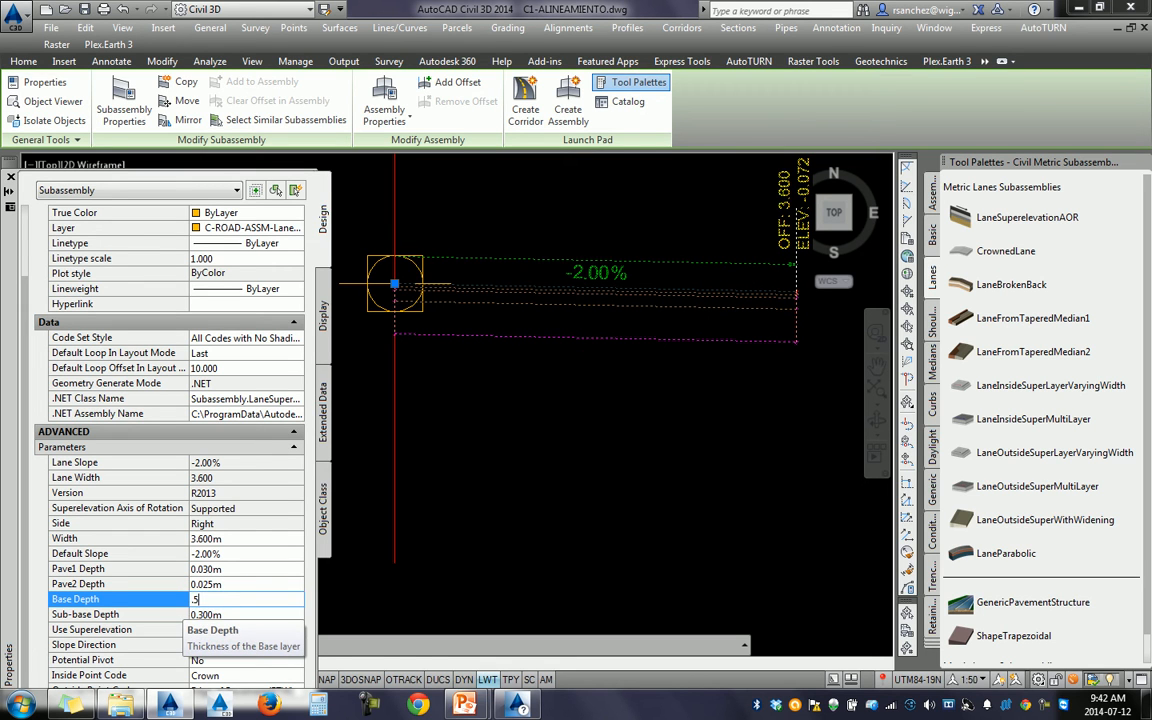
pyautogui.press('Return')
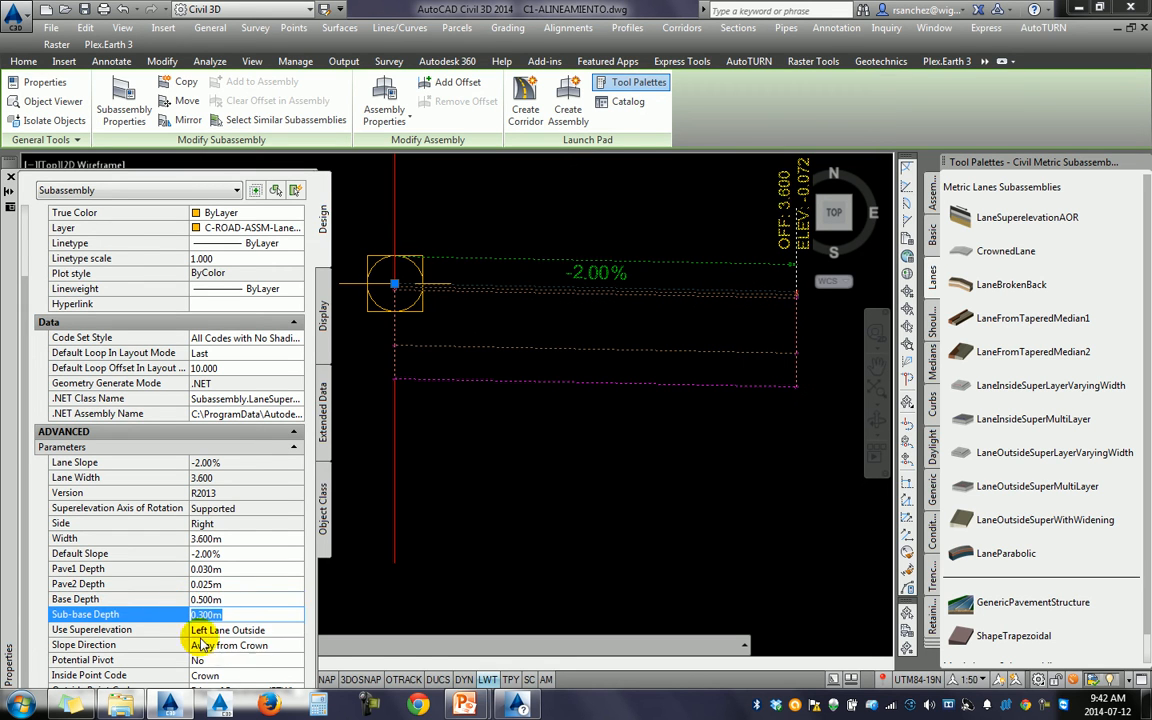
# Step: Set the right lane's Base Depth to 0.250 m
pyautogui.click(240, 599)
pyautogui.write('.')
pyautogui.press('Return')
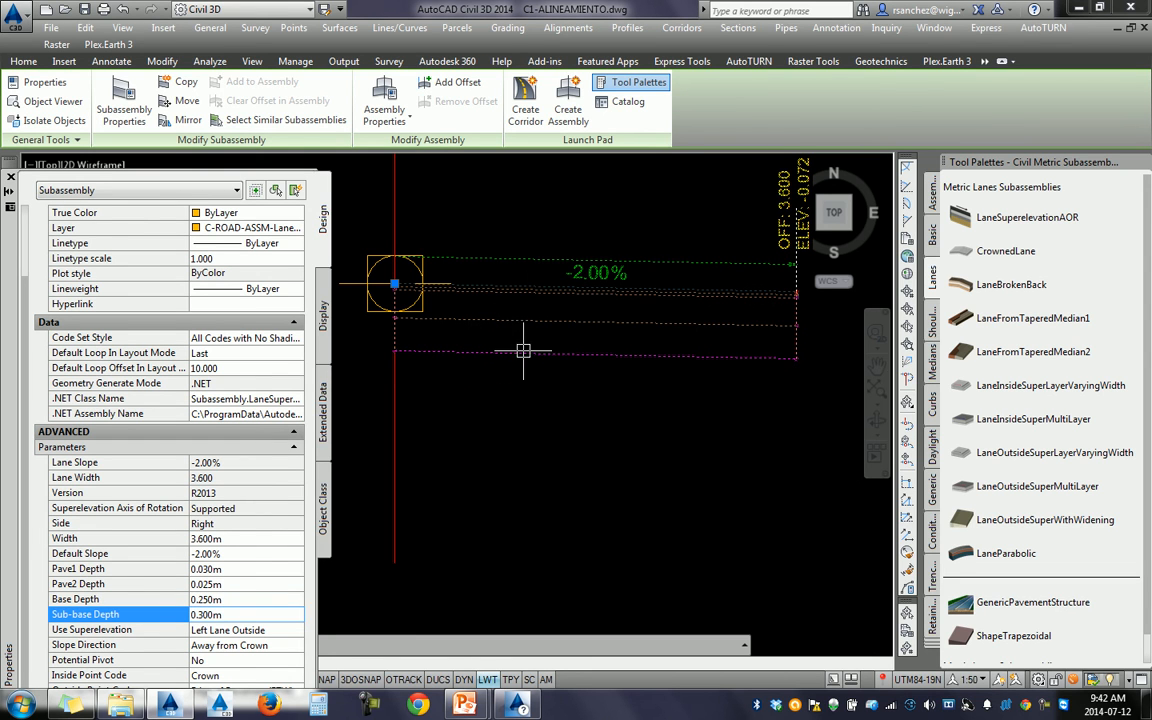
pyautogui.scroll(-2, 523, 351)
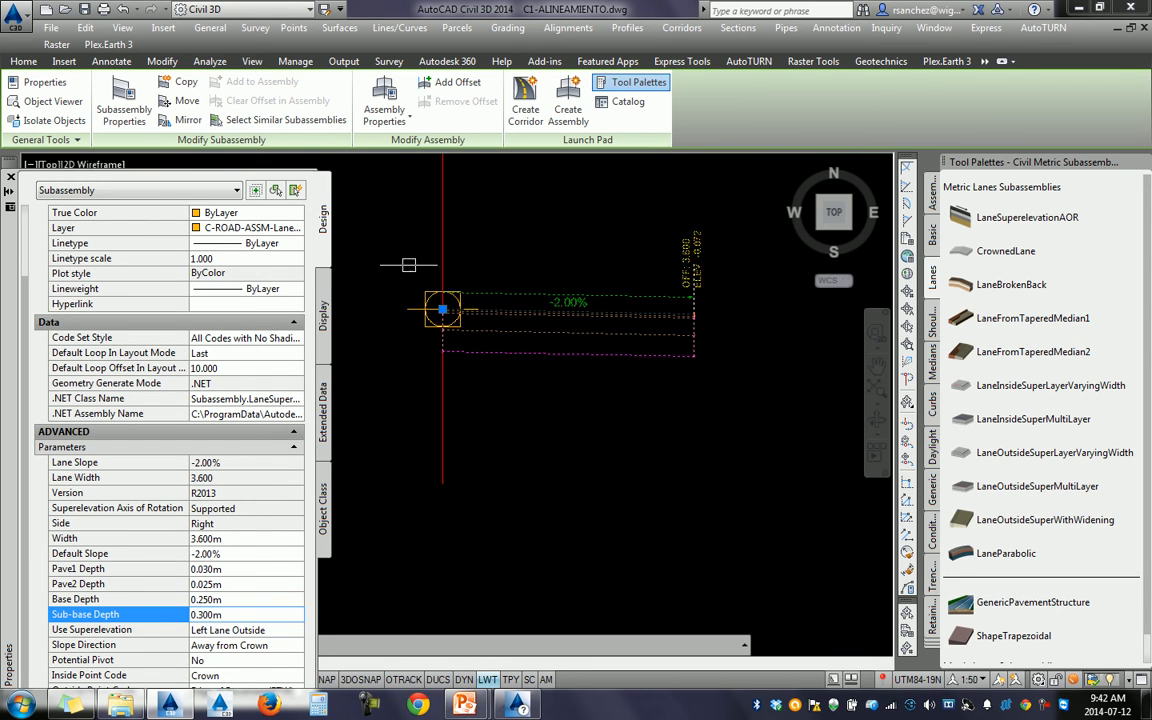
pyautogui.click(25, 507)
pyautogui.scroll(-3, 644, 338)
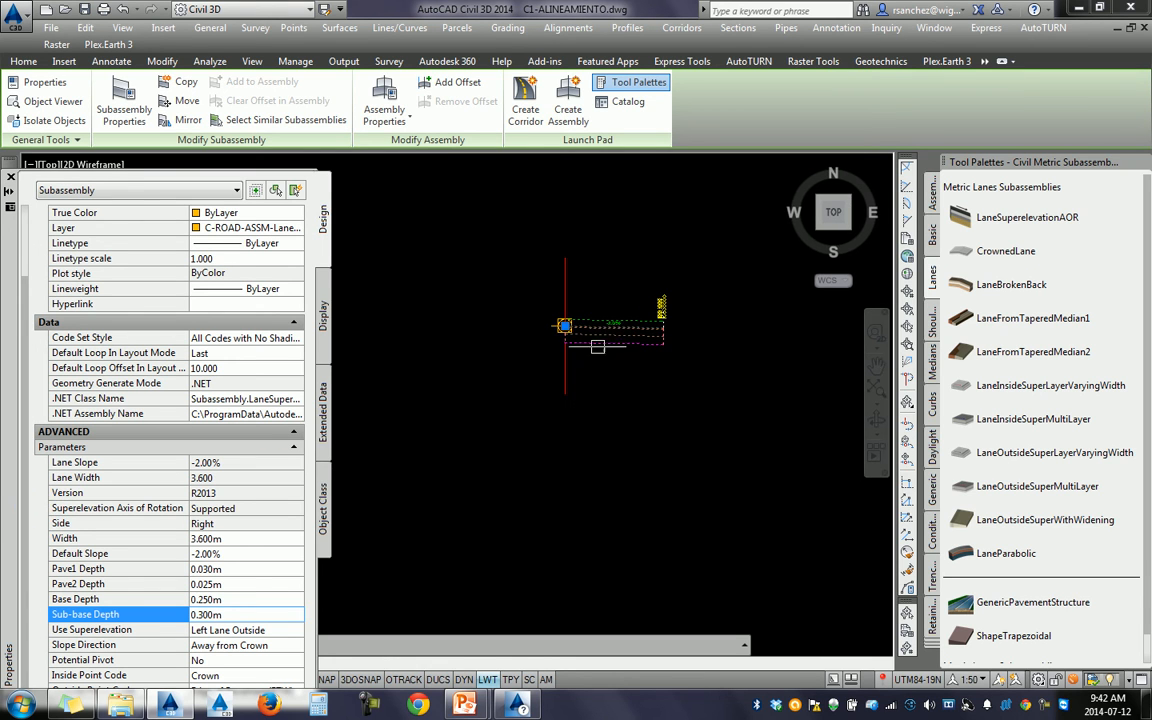
pyautogui.scroll(2, 594, 329)
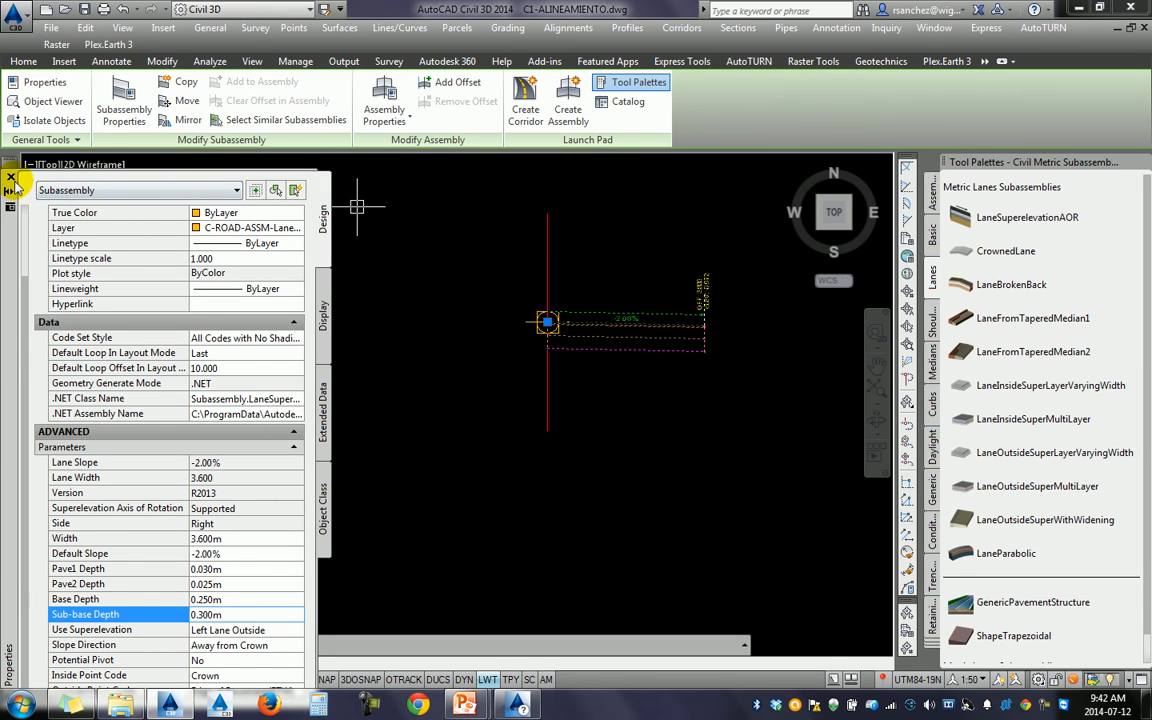
# Step: Reposition the Properties palette so the full list of lane parameters fits, and deselect the lane
pyautogui.moveTo(12, 229); pyautogui.dragTo(35, 205)
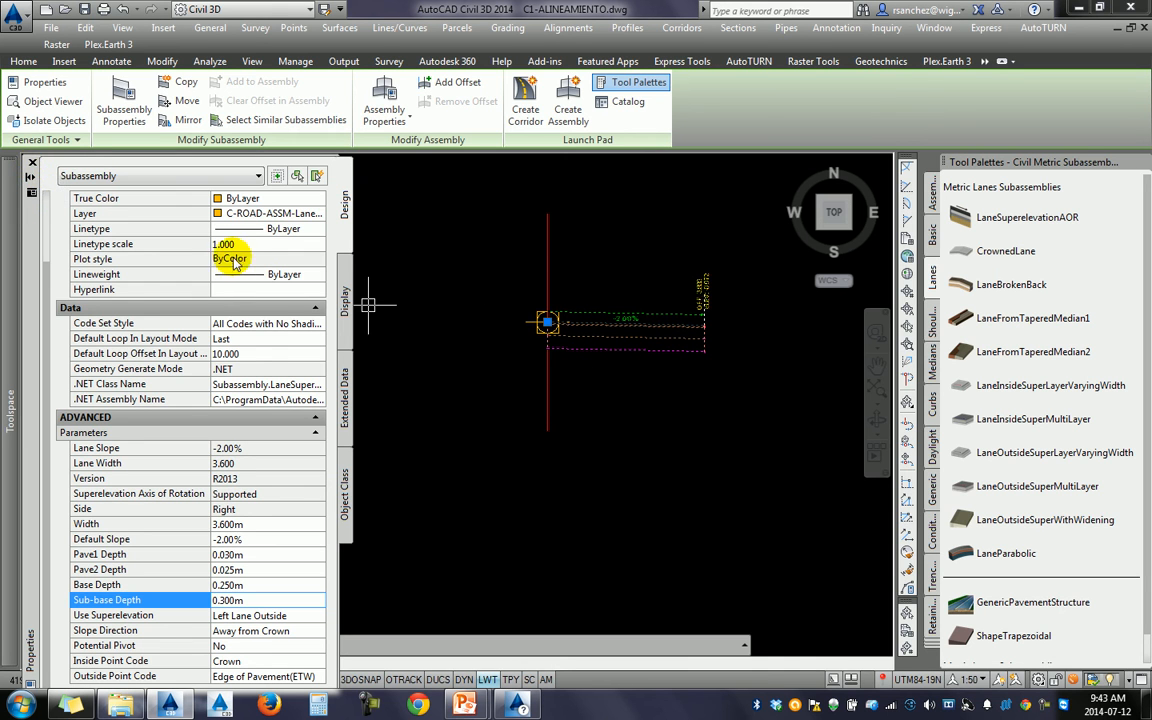
pyautogui.click(31, 163)
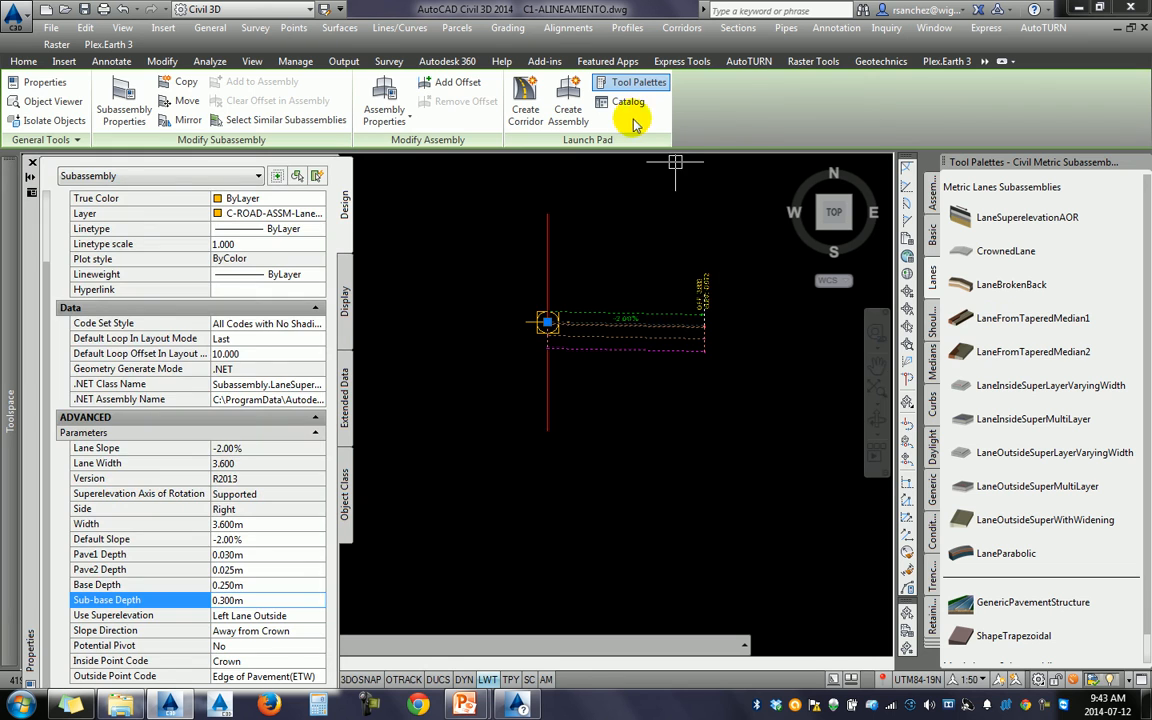
pyautogui.press('Escape')
# Step: Start inserting the BasicSideSlopeCutDitch subassembly from the metric basic subassemblies
pyautogui.moveTo(730, 310)
pyautogui.mouseDown(button='middle')
pyautogui.moveTo(666, 310)
pyautogui.moveTo(670, 392)
pyautogui.mouseUp(button='middle')
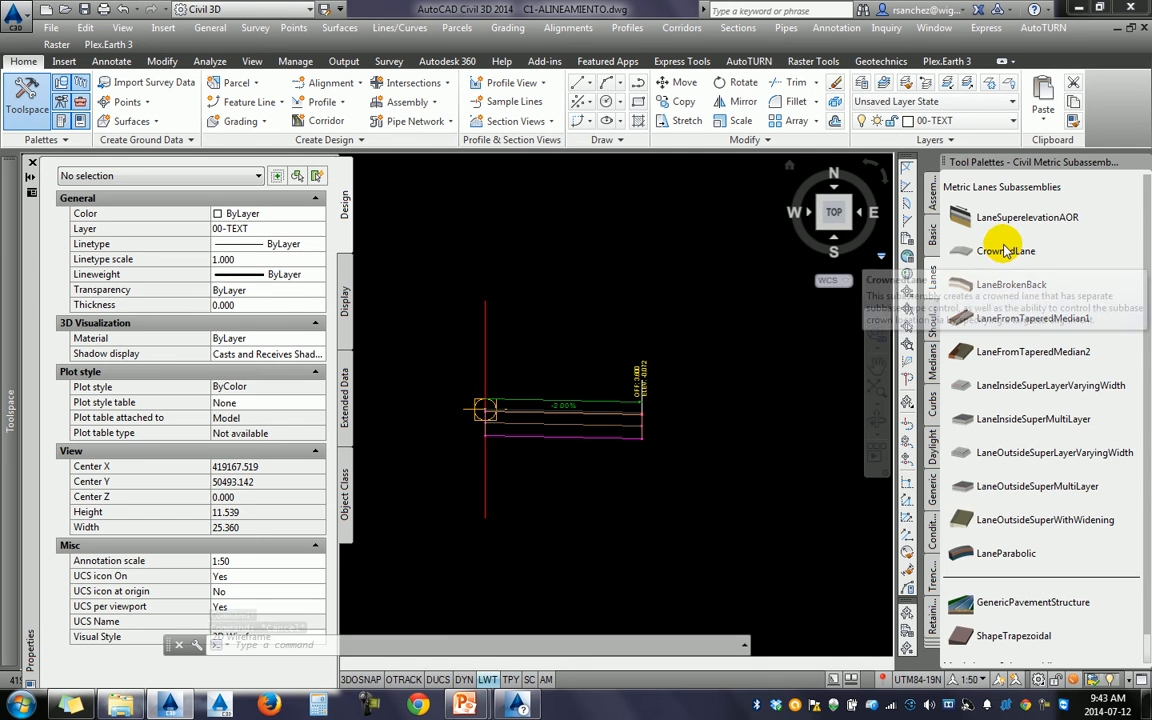
pyautogui.moveTo(482, 357); pyautogui.dragTo(553, 326, button='middle')
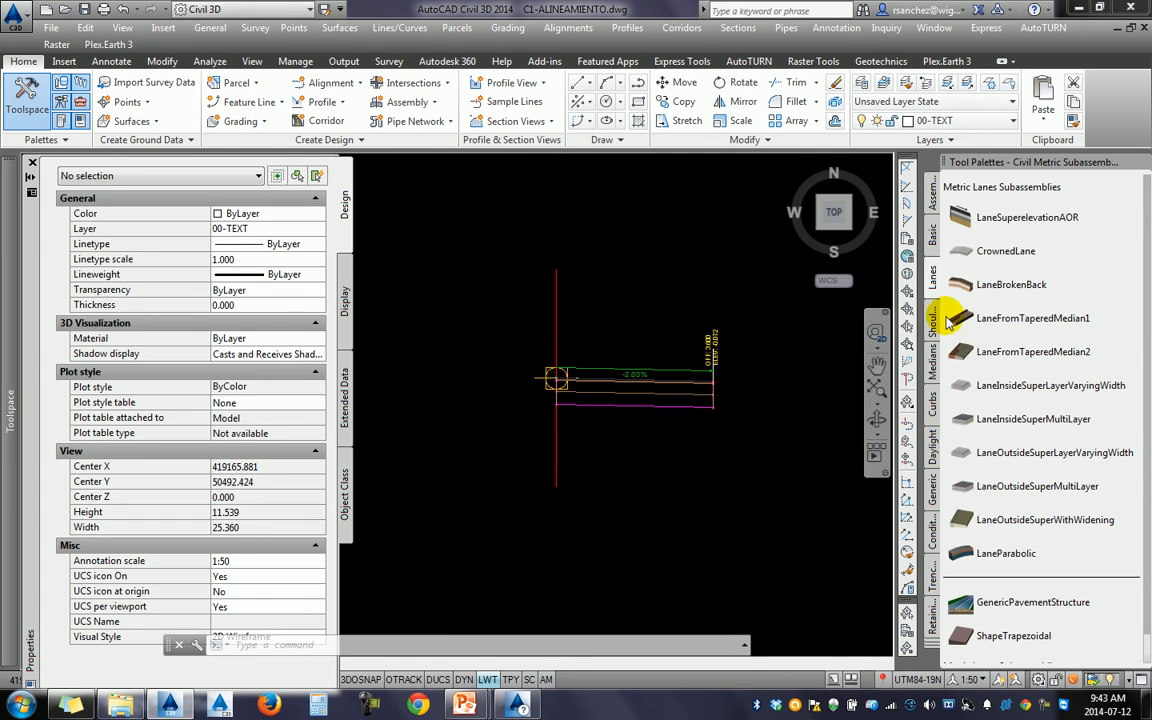
pyautogui.click(934, 245)
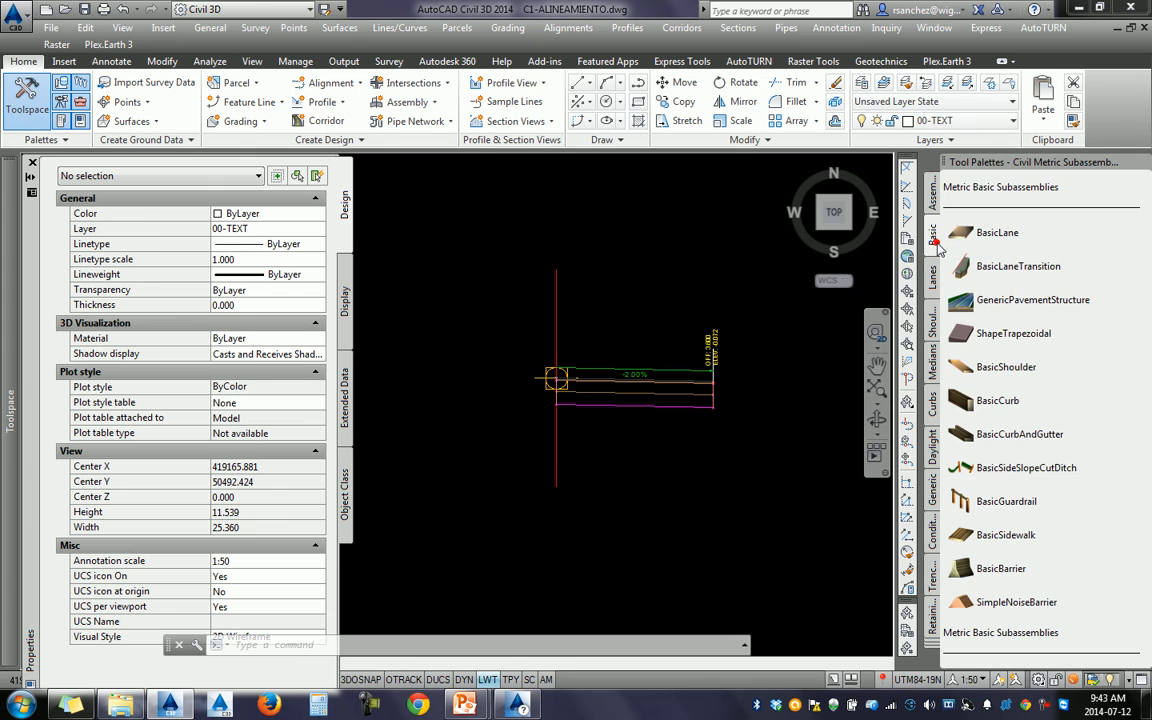
pyautogui.click(964, 468)
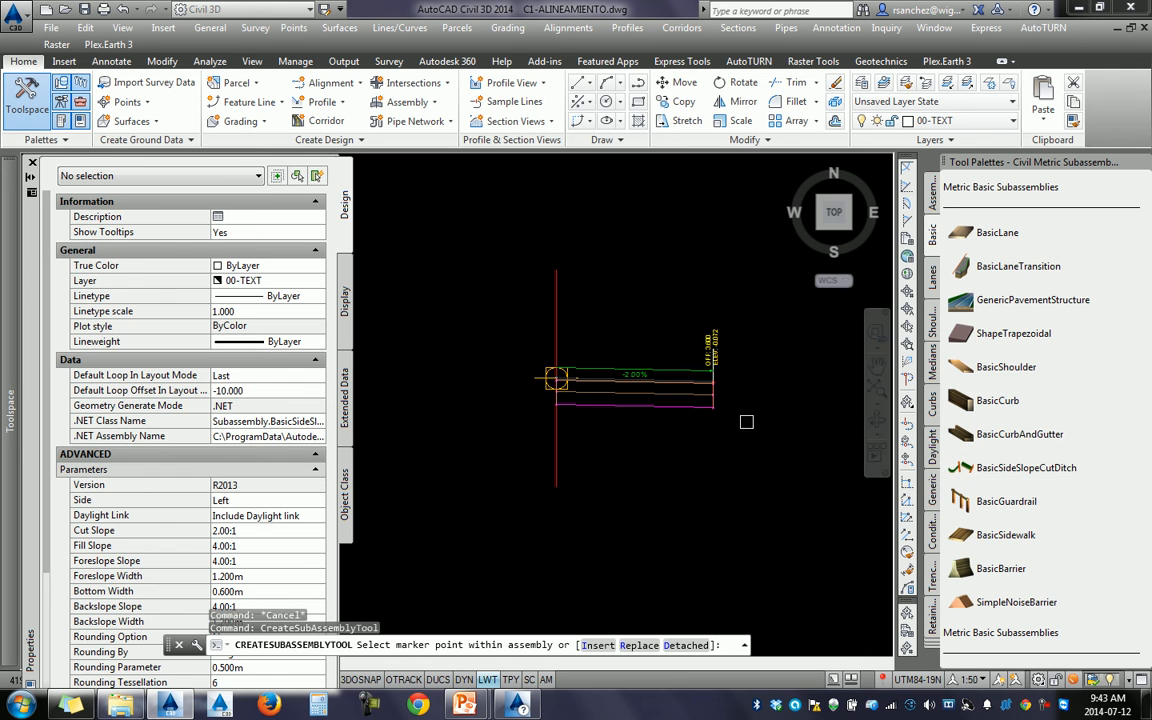
# Step: Open the help topic for BasicSideSlopeCutDitch and examine its cut and fill condition diagrams
pyautogui.rightClick(985, 468)
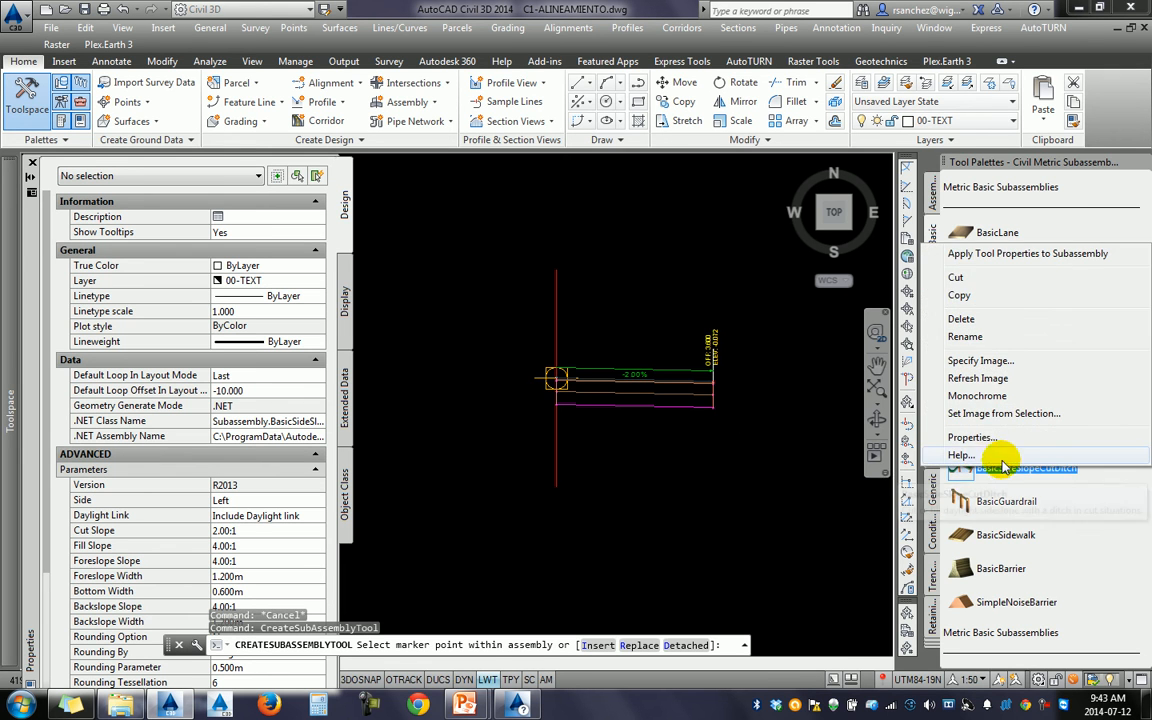
pyautogui.click(962, 455)
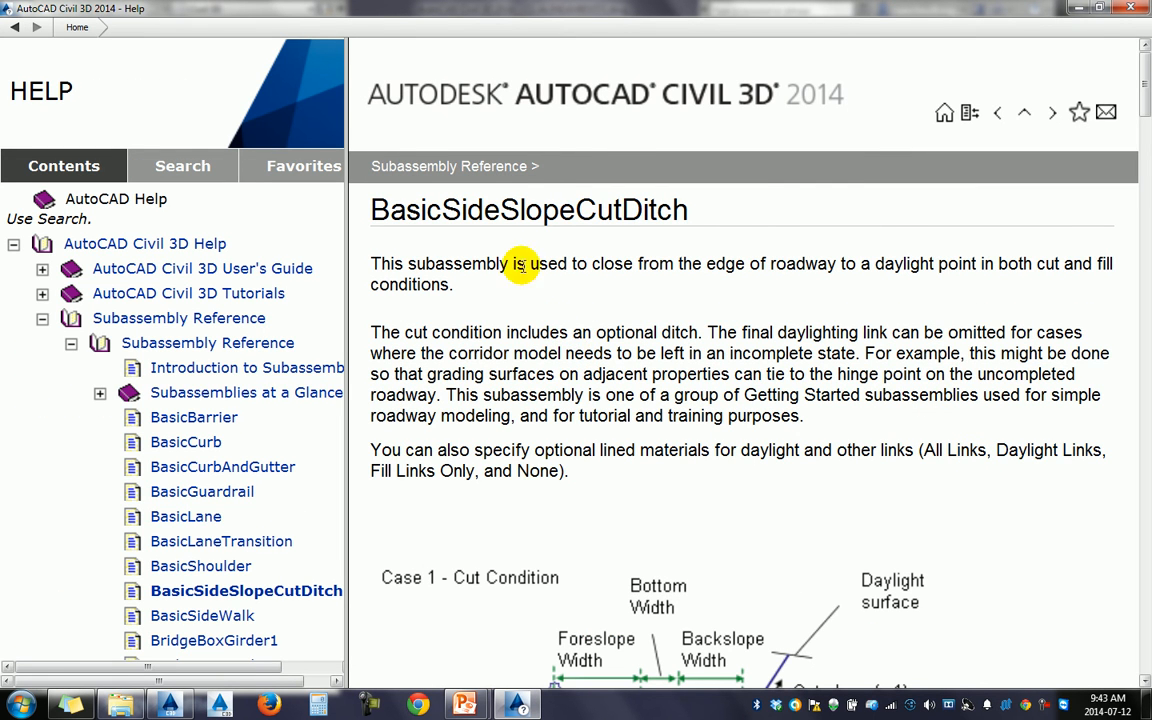
pyautogui.scroll(-1, 500, 240)
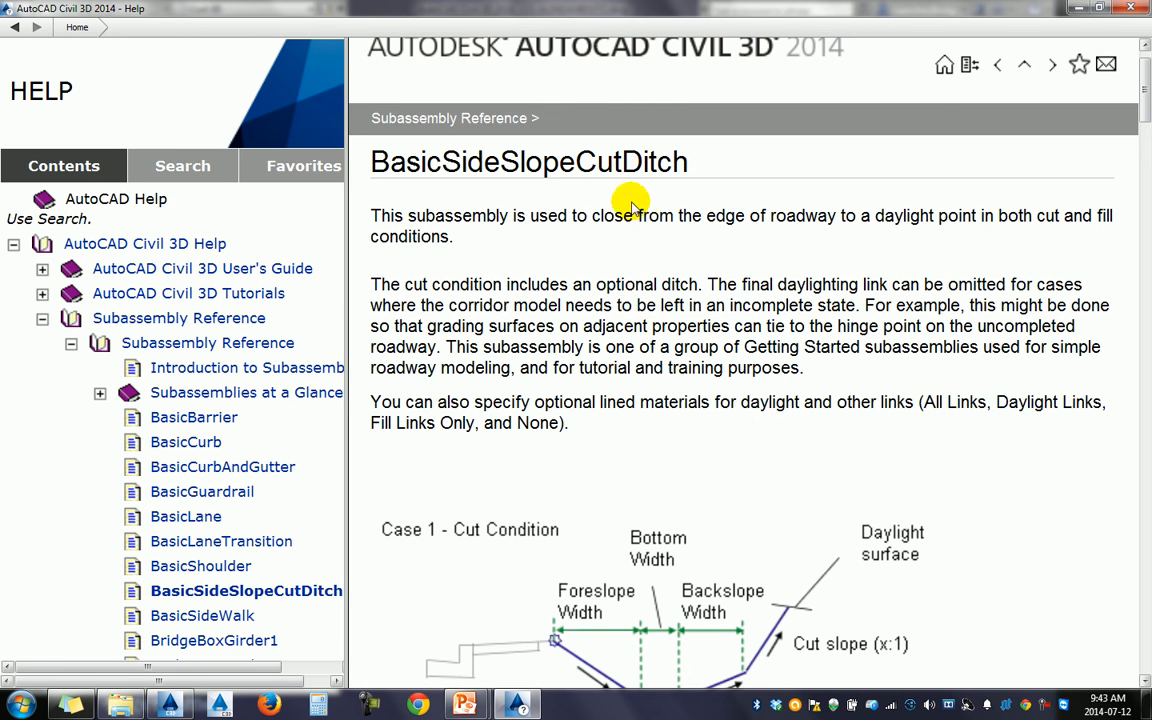
pyautogui.scroll(-2, 664, 364)
pyautogui.scroll(-2, 664, 364)
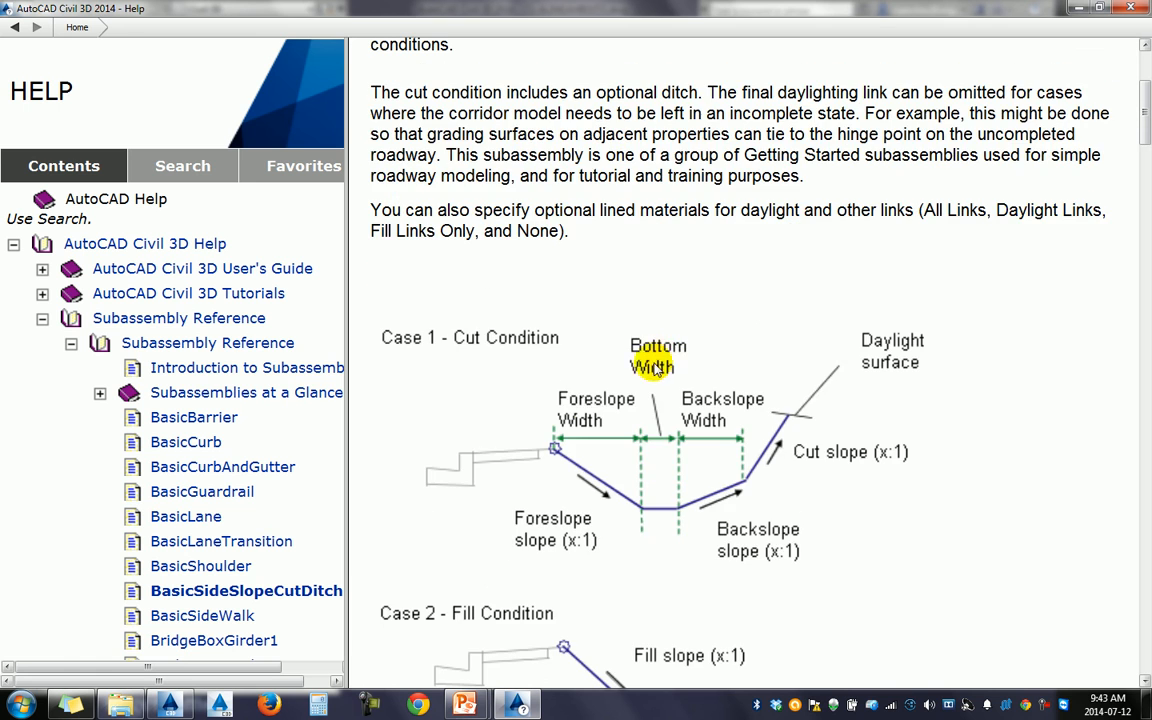
pyautogui.scroll(-2, 656, 450)
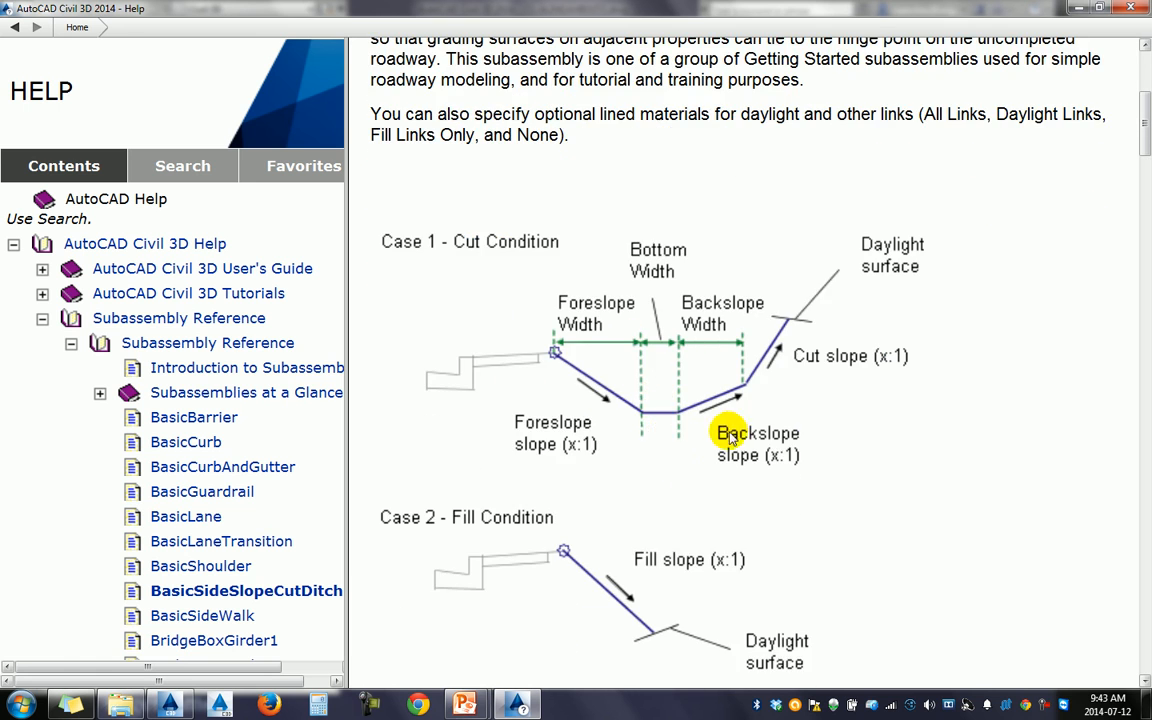
pyautogui.scroll(-2, 668, 445)
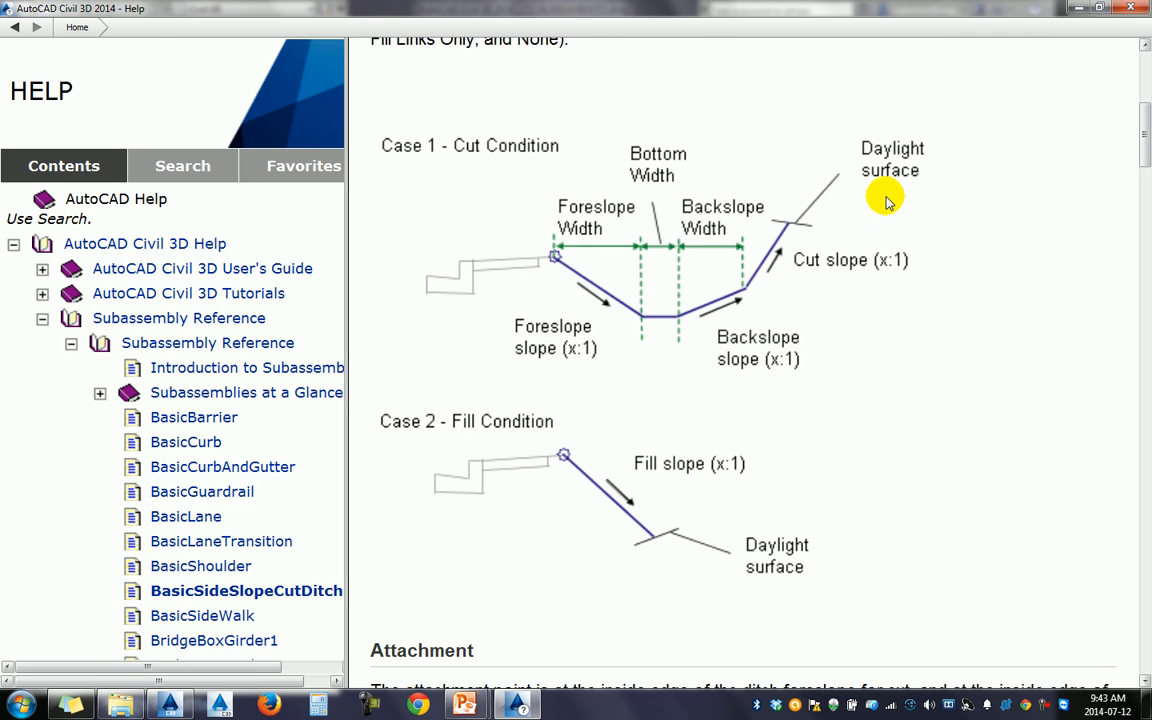
# Step: Restart inserting the BasicSideSlopeCutDitch subassembly and set its Side to Right
pyautogui.scroll(2, 843, 298)
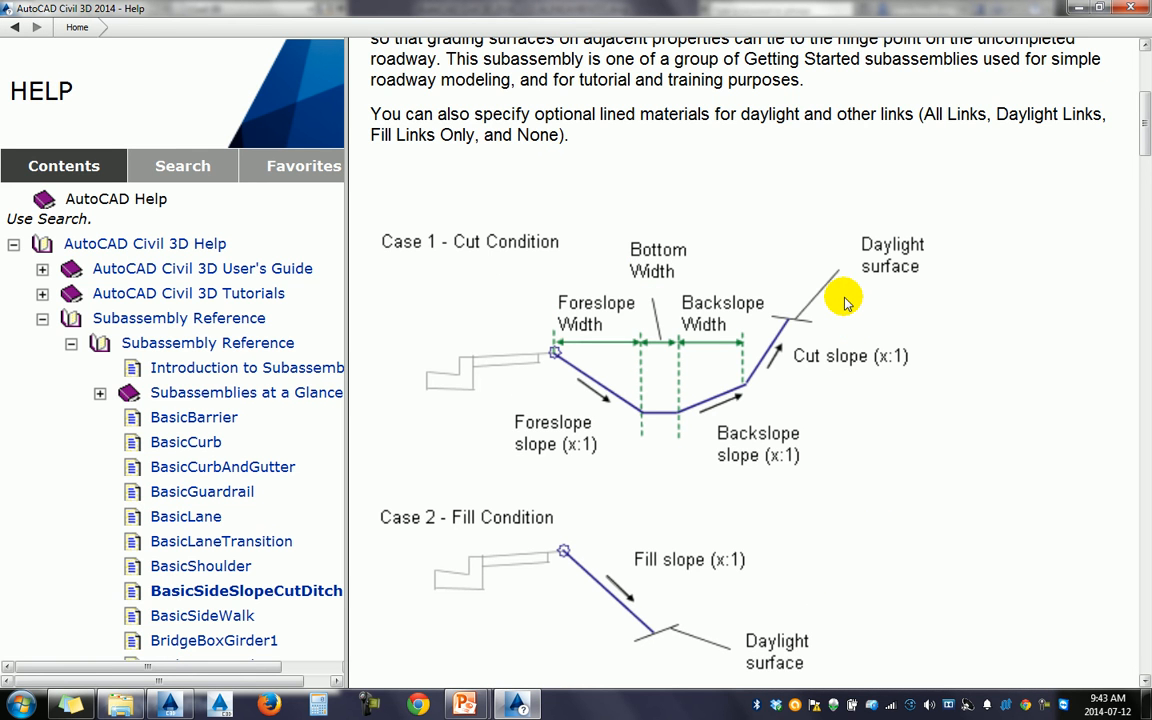
pyautogui.click(1076, 8)
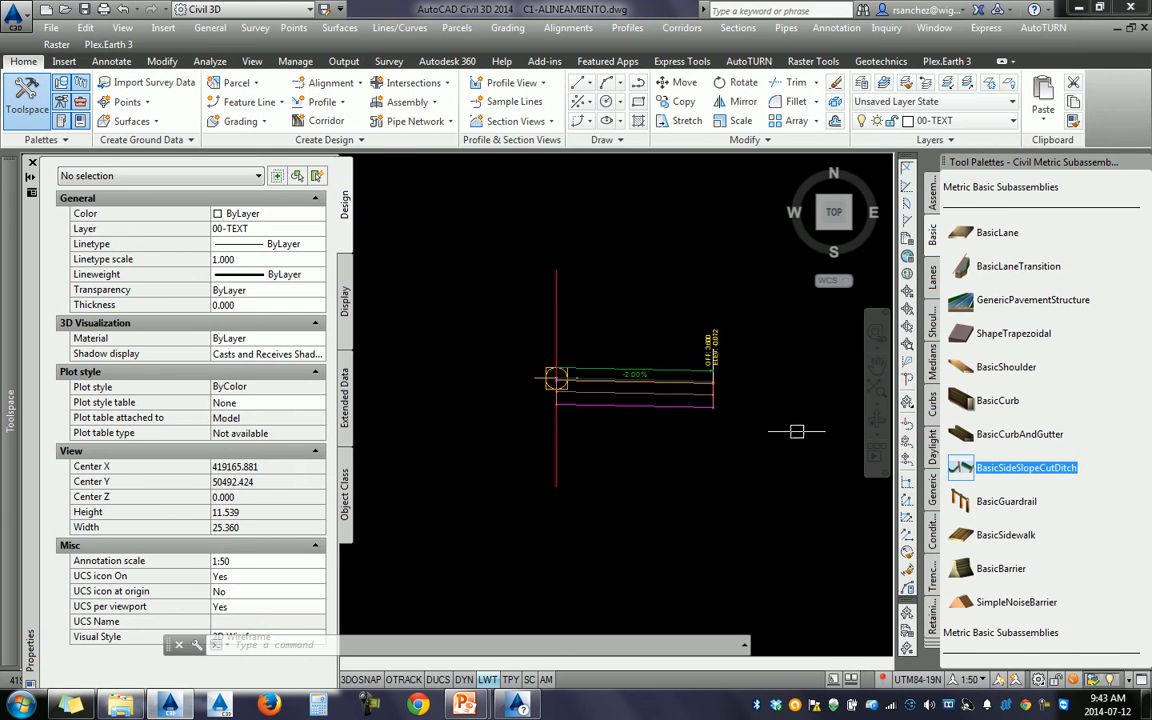
pyautogui.click(978, 470)
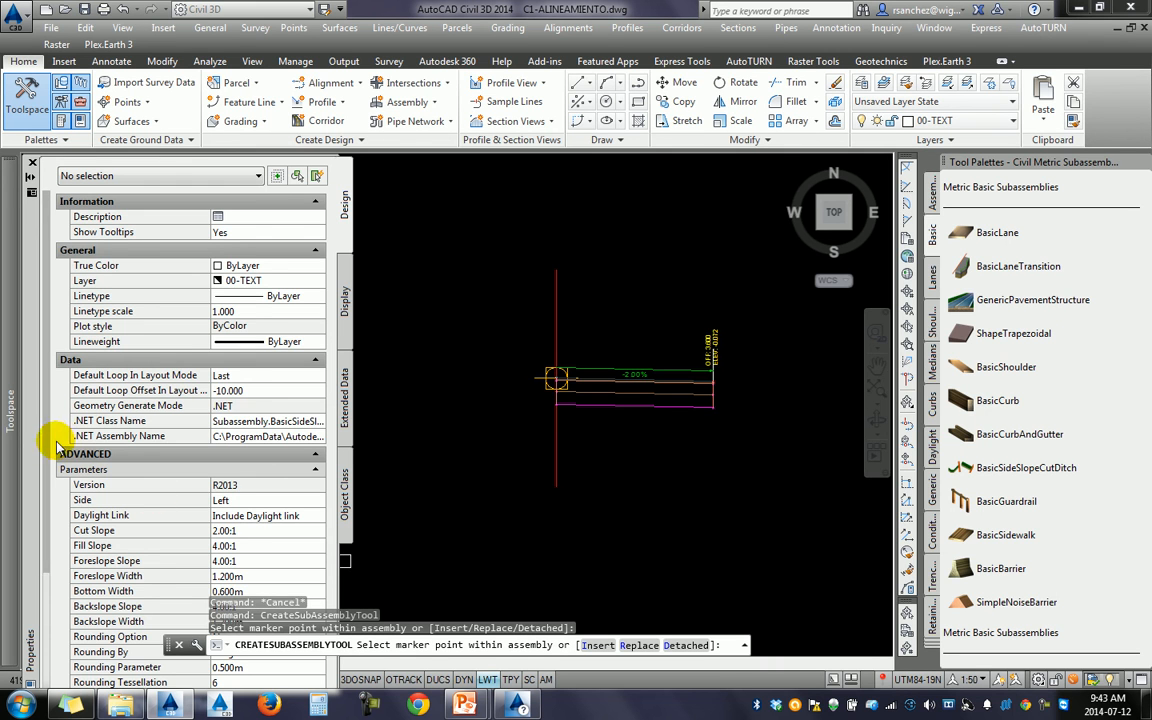
pyautogui.scroll(-3, 47, 430)
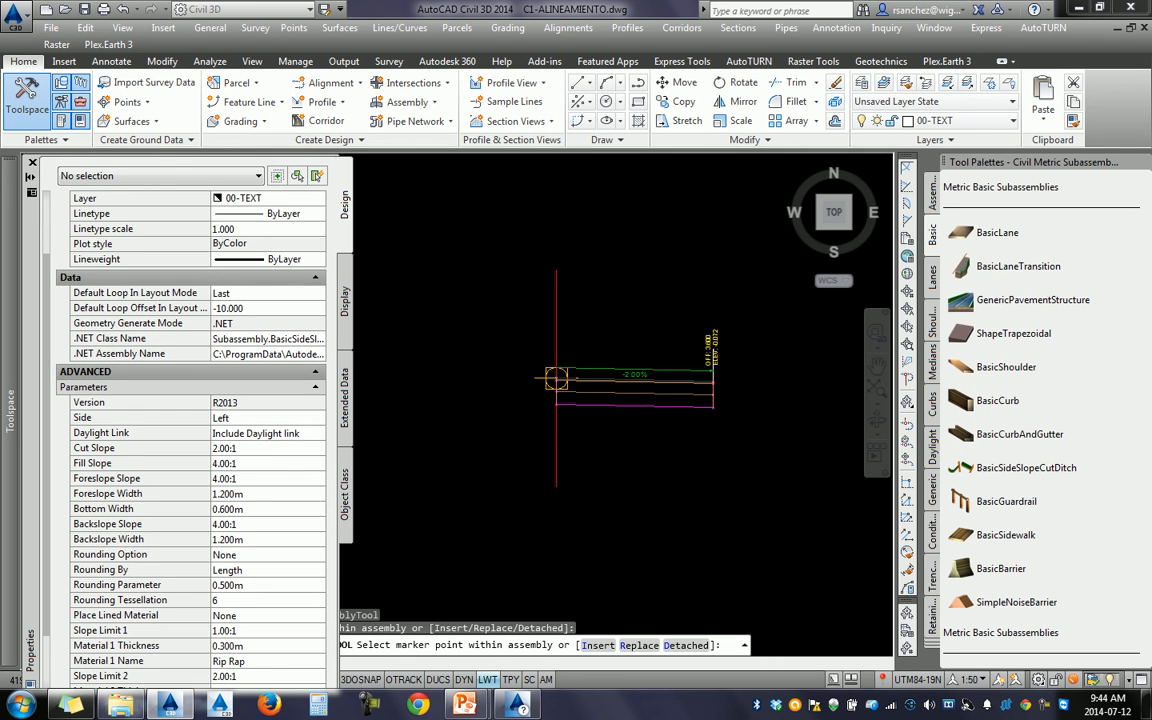
pyautogui.click(229, 420)
pyautogui.click(229, 420)
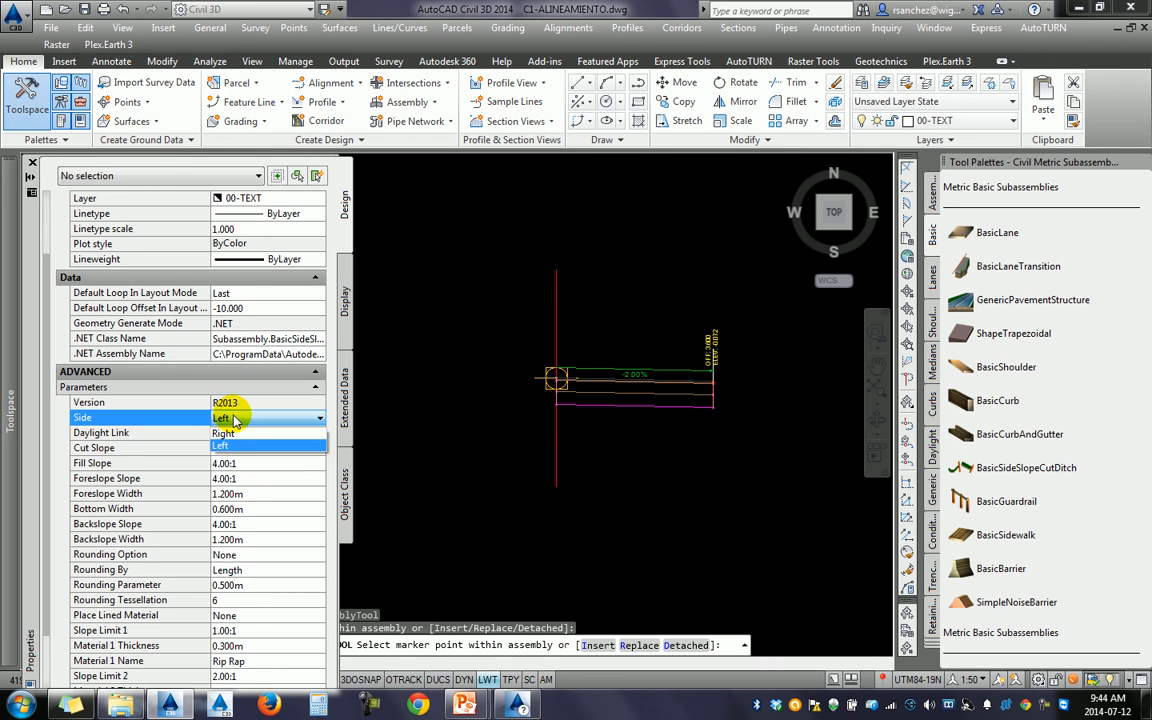
pyautogui.click(237, 434)
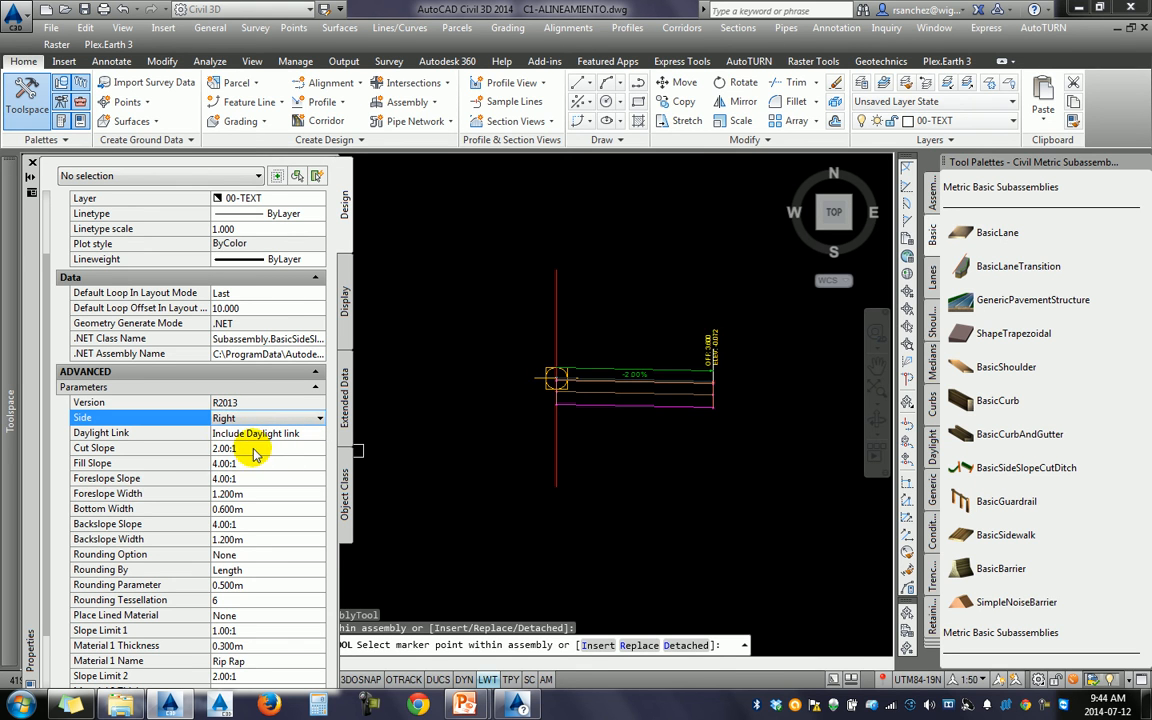
# Step: Compare the Cut Slope and Fill Slope parameters with the help diagrams and review the remaining ditch parameters
pyautogui.click(253, 450)
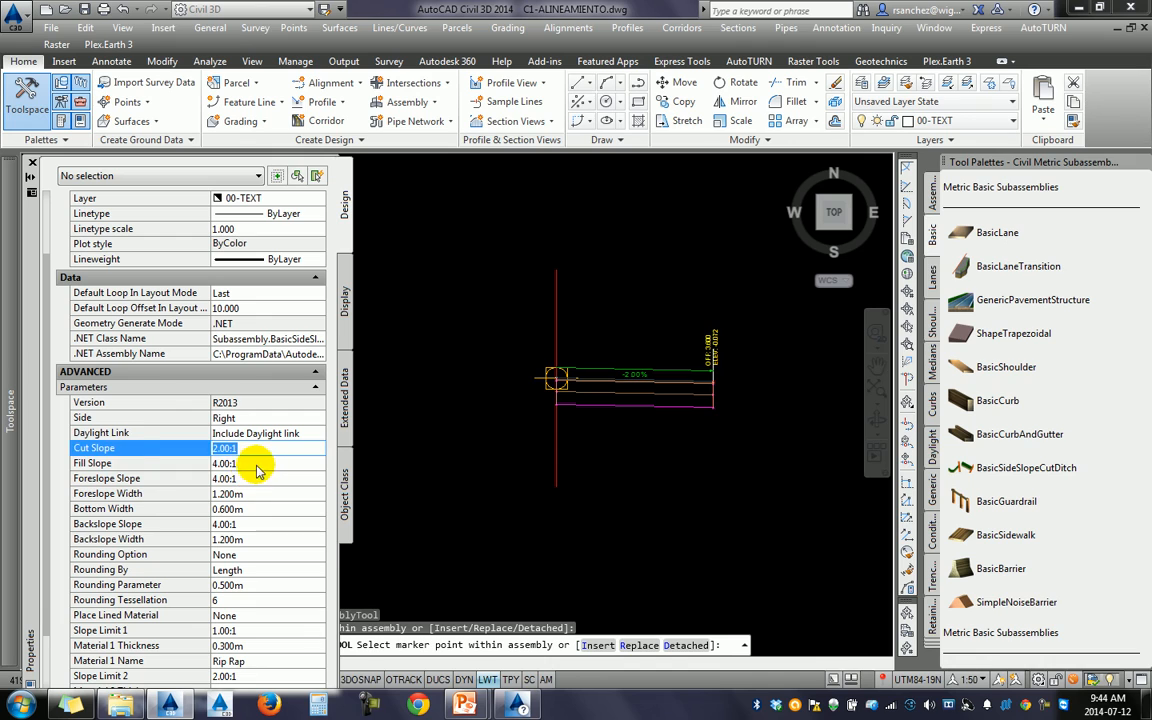
pyautogui.click(256, 466)
pyautogui.press('F1')
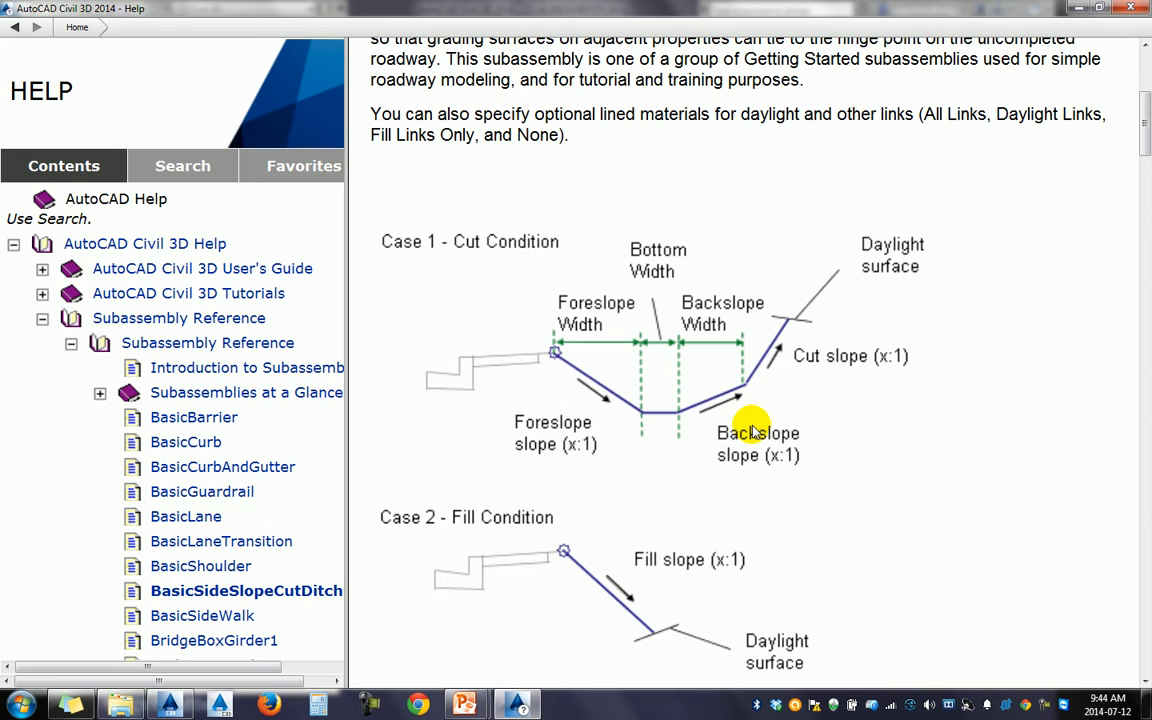
pyautogui.click(1081, 10)
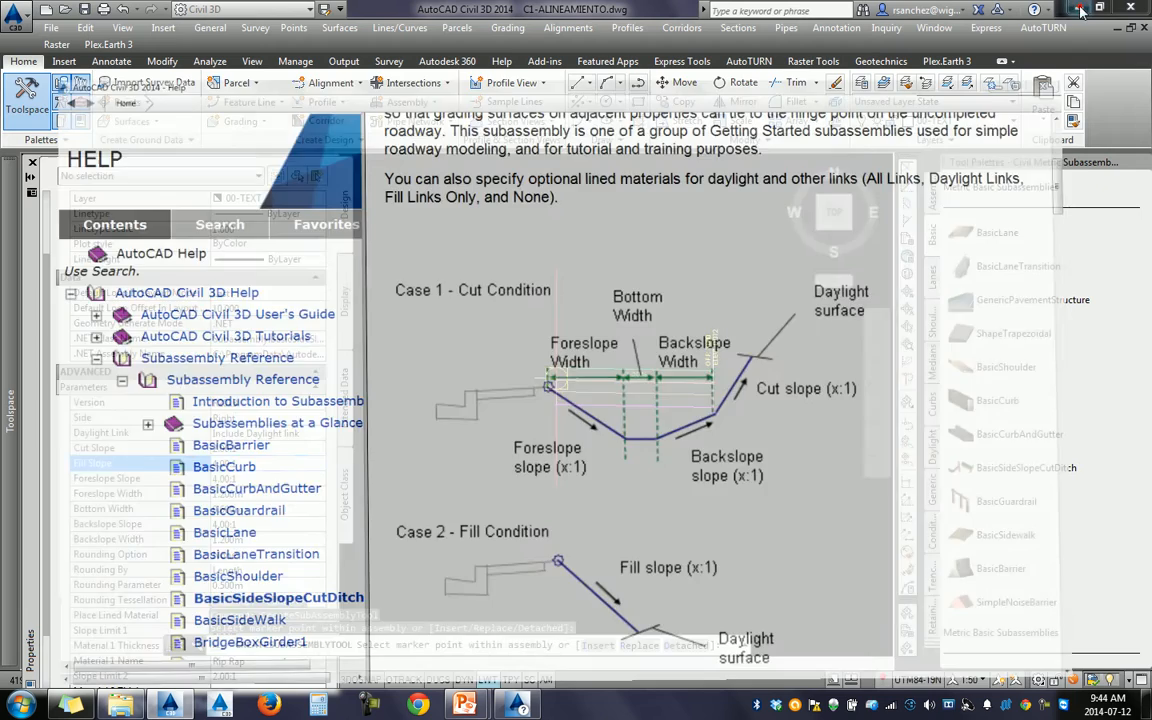
pyautogui.moveTo(46, 440); pyautogui.dragTo(46, 541)
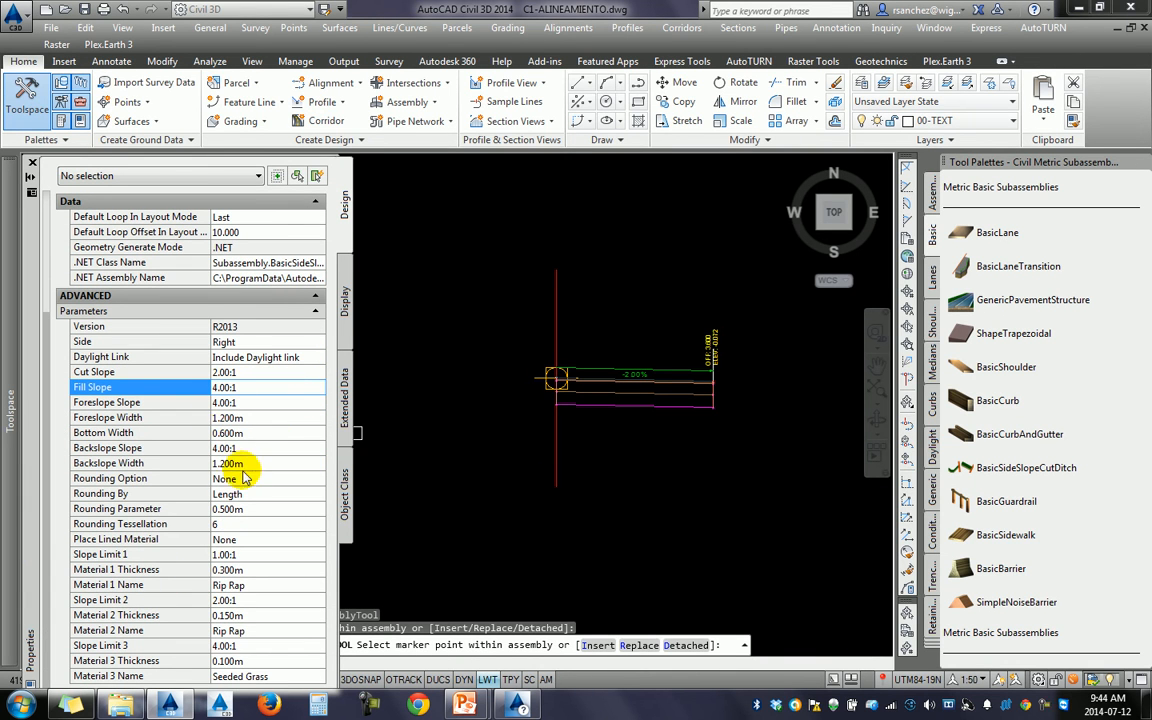
# Step: Attach the side slope subassembly to the top outer edge marker of the right lane and end the insertion
pyautogui.scroll(5, 717, 360)
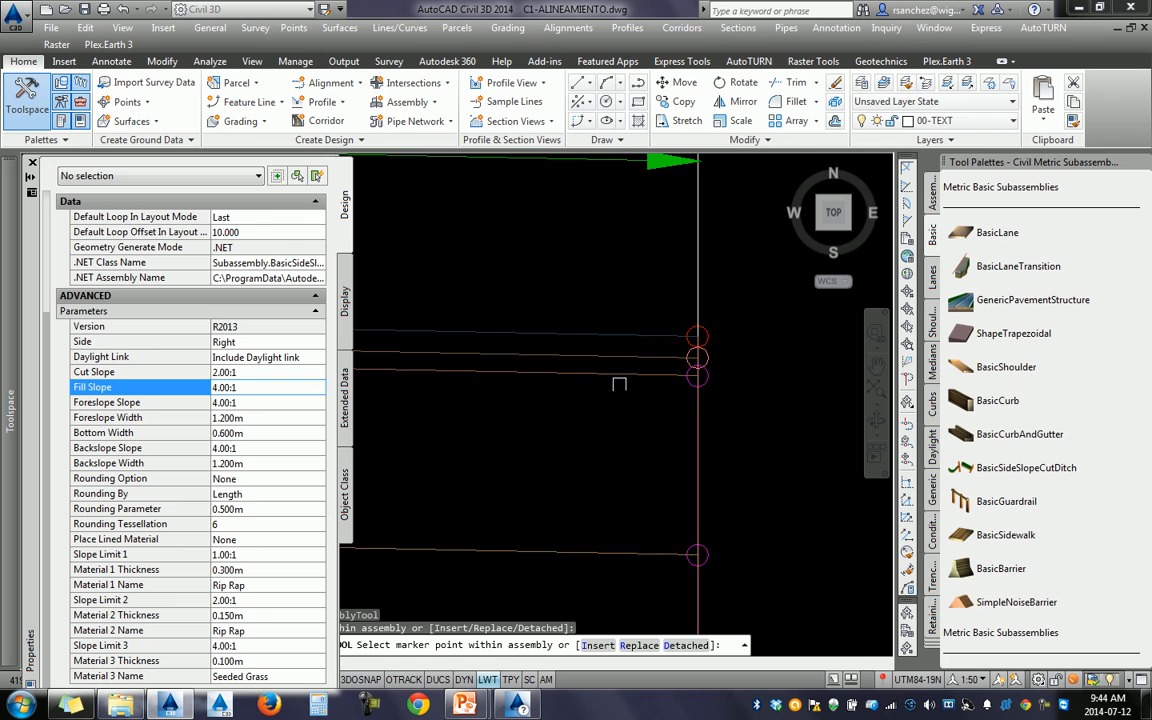
pyautogui.scroll(-4, 615, 396)
pyautogui.scroll(5, 632, 391)
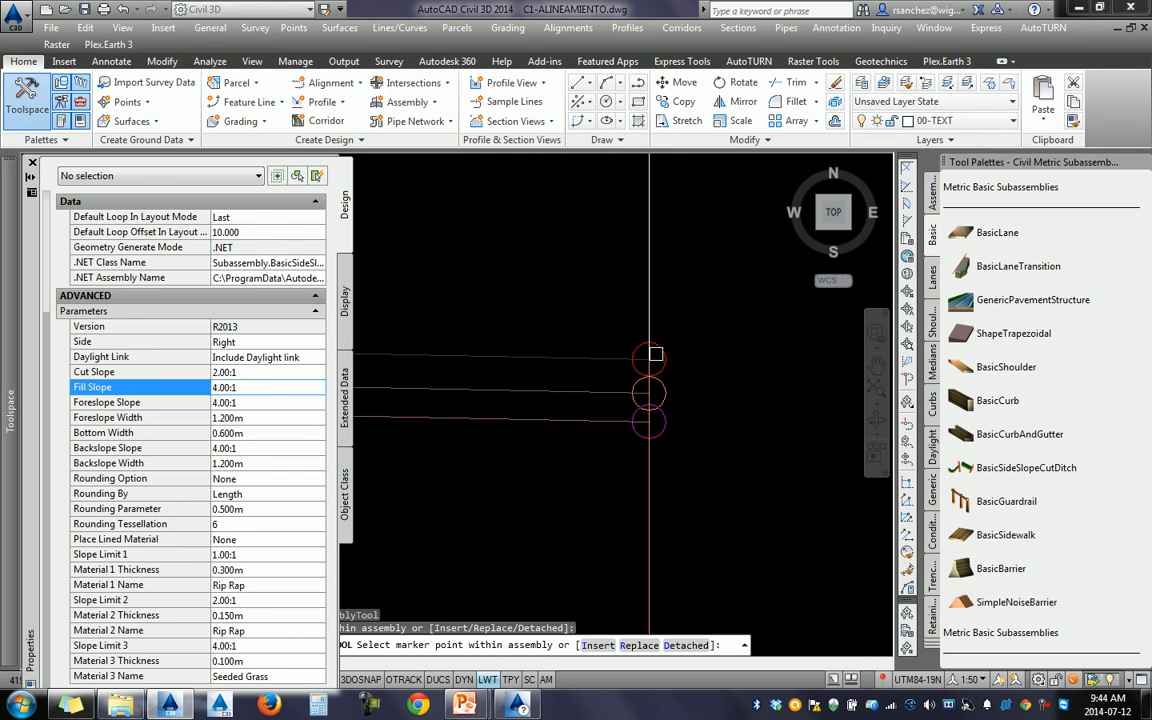
pyautogui.click(662, 352)
pyautogui.scroll(-4, 639, 368)
pyautogui.scroll(-2, 658, 384)
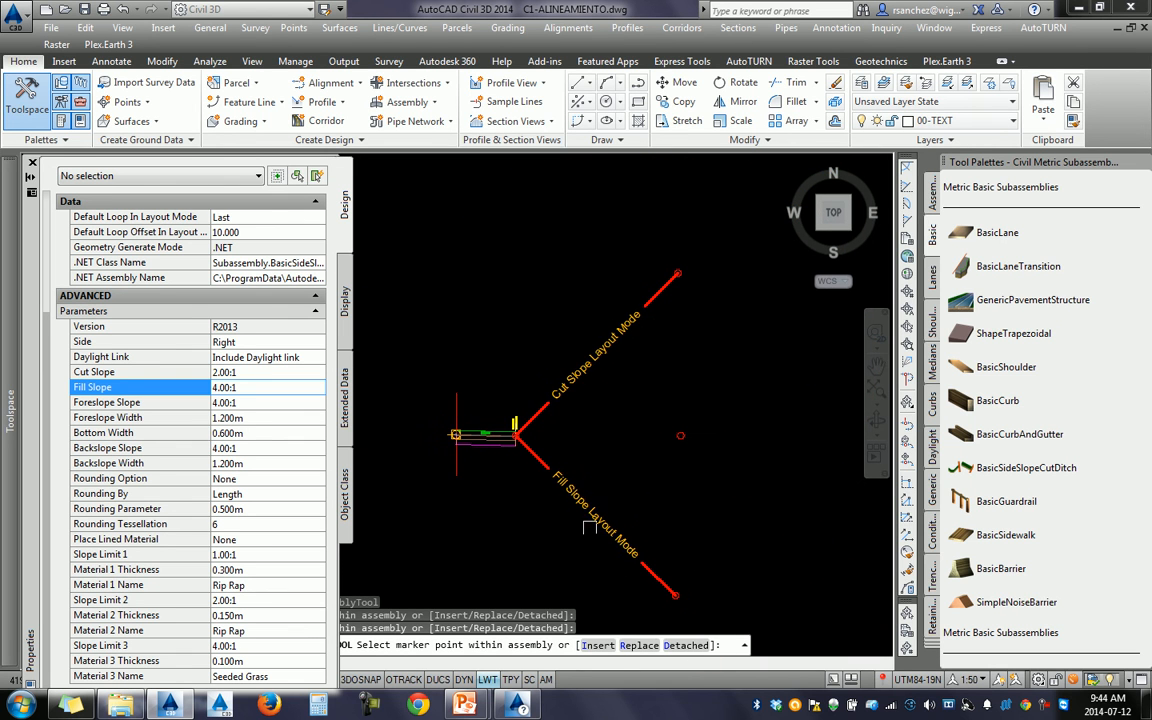
pyautogui.press('Escape')
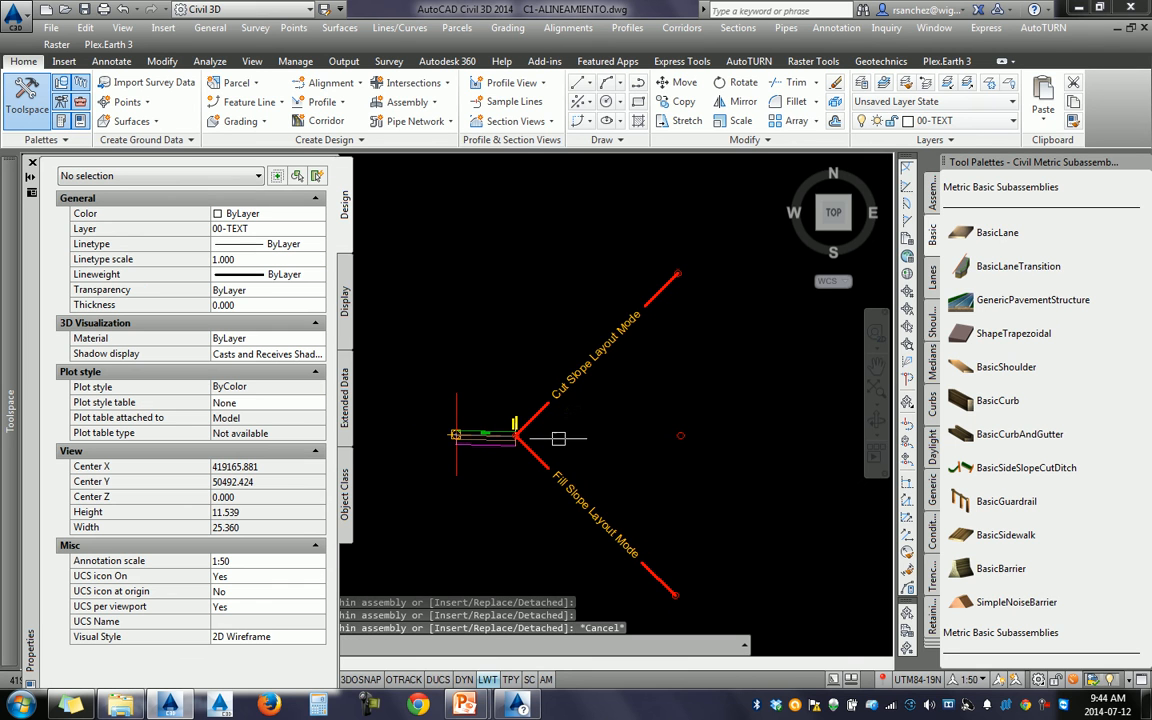
pyautogui.scroll(2, 535, 384)
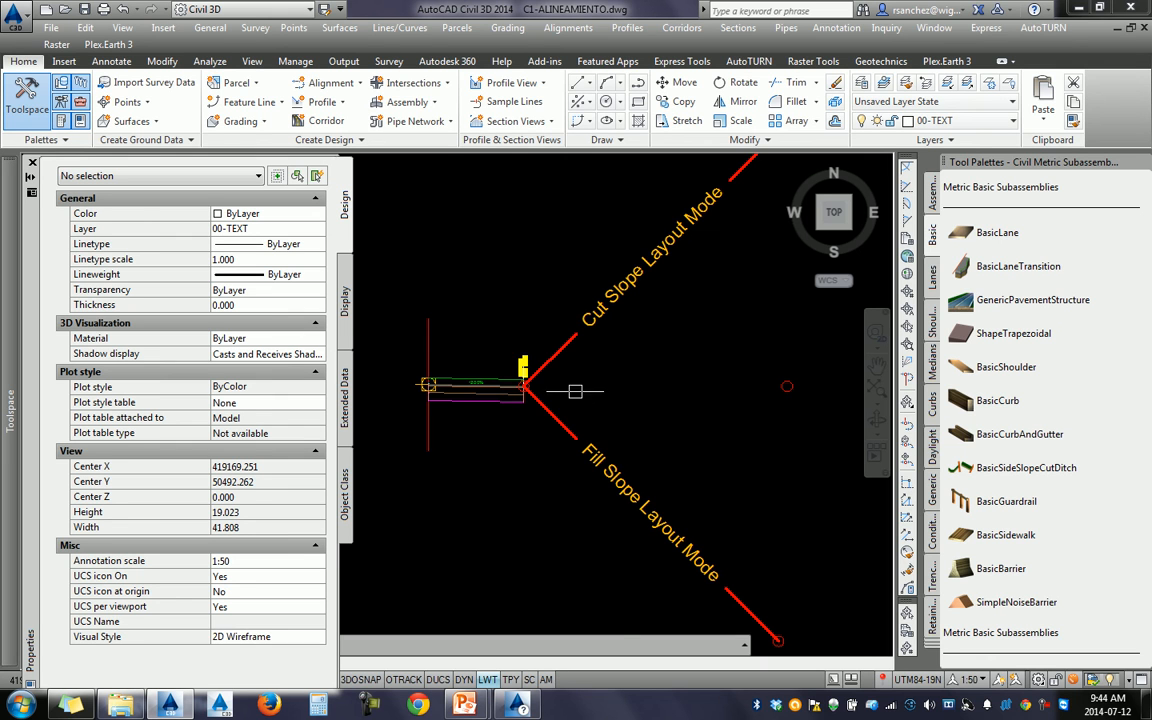
pyautogui.press('Escape')
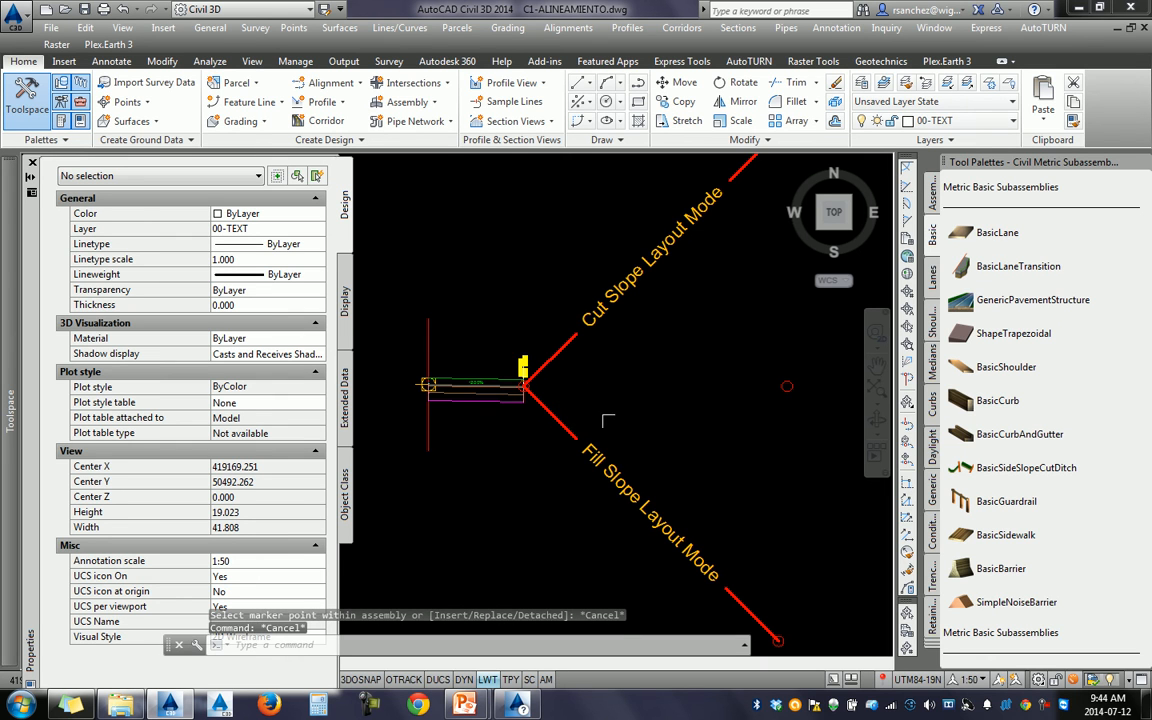
# Step: Close the Properties palette and mirror the right lane and side slope to the other side from the assembly's centre marker
pyautogui.scroll(-1, 707, 370)
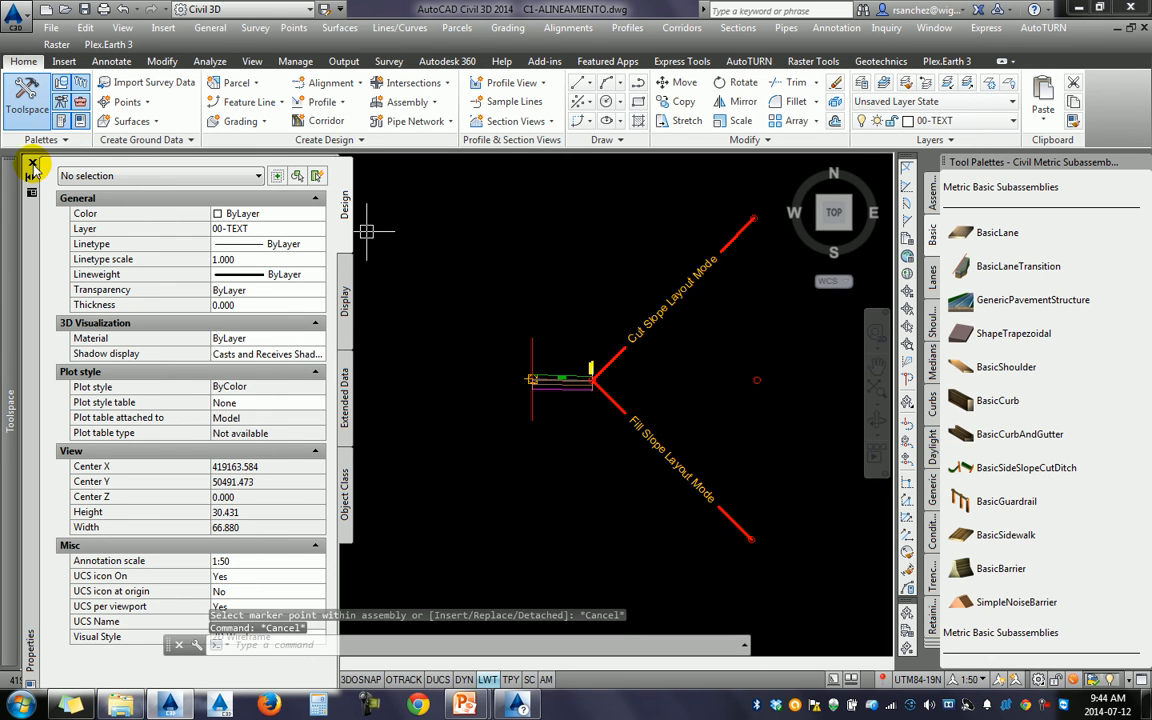
pyautogui.click(32, 164)
pyautogui.click(628, 433)
pyautogui.click(520, 355)
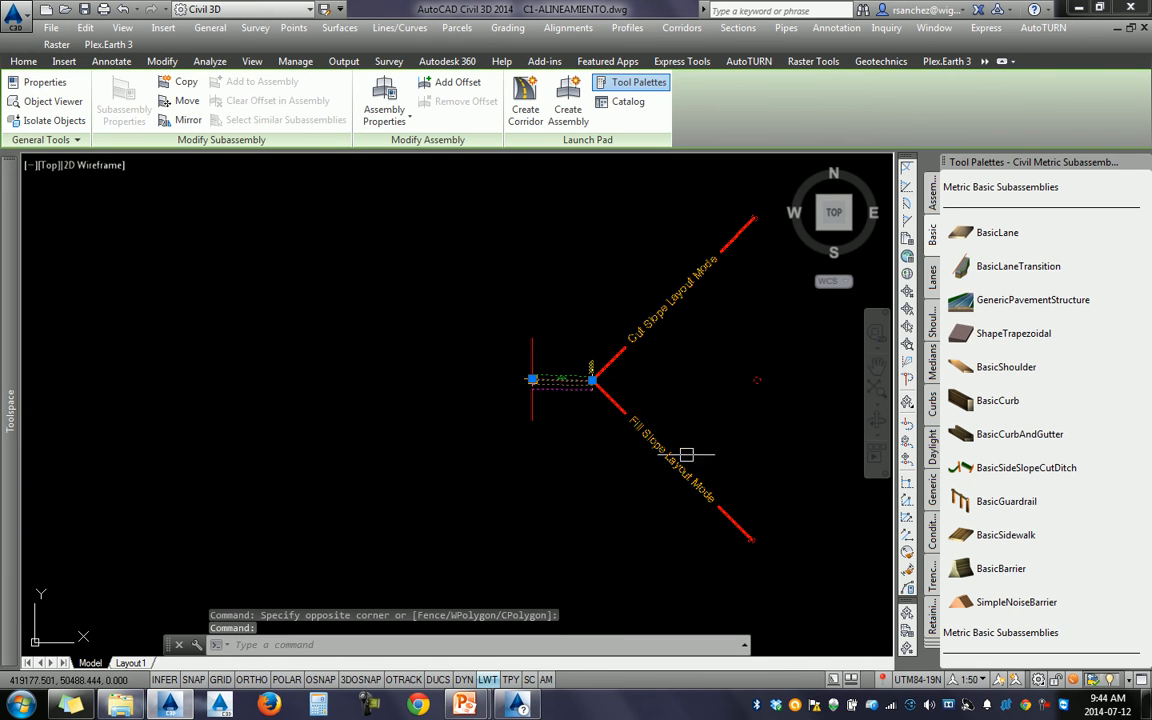
pyautogui.click(172, 119)
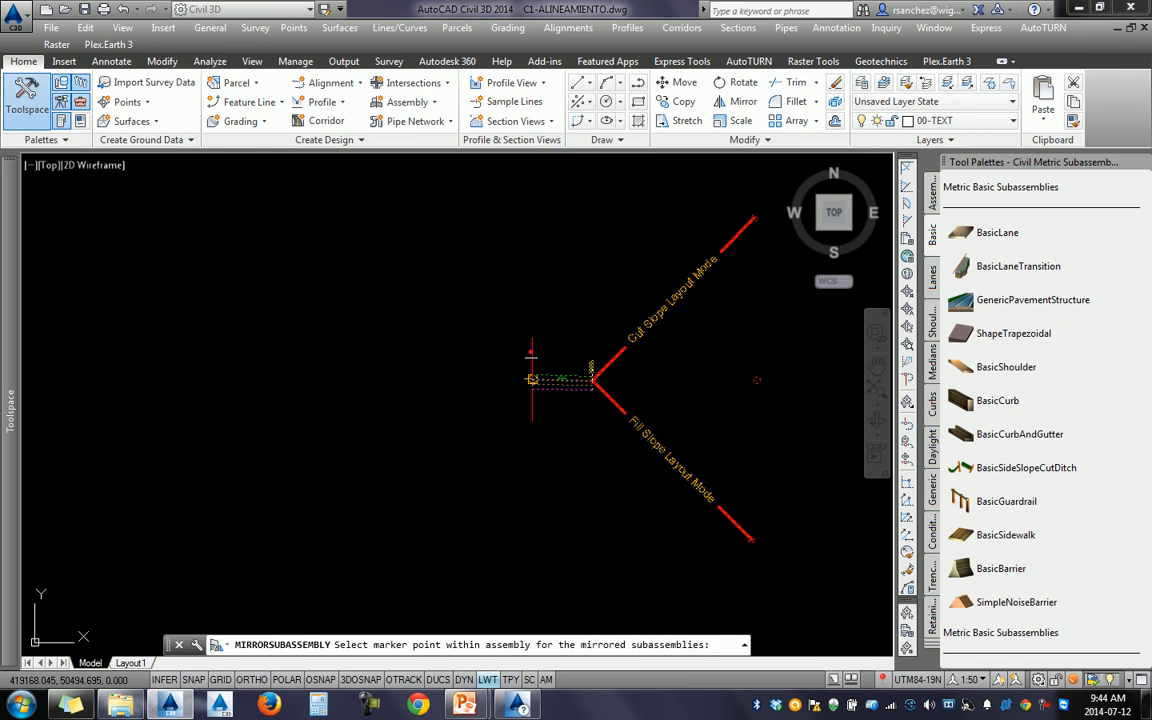
pyautogui.click(531, 378)
pyautogui.press('Escape')
pyautogui.press('Escape')
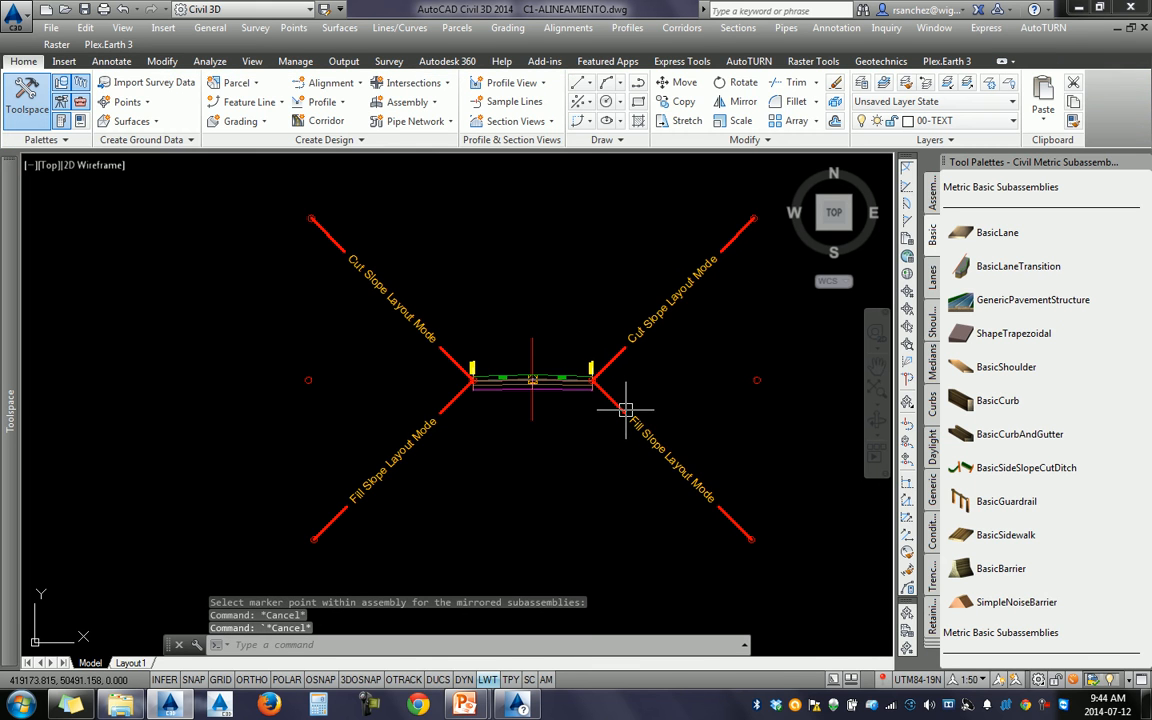
pyautogui.scroll(2, 542, 395)
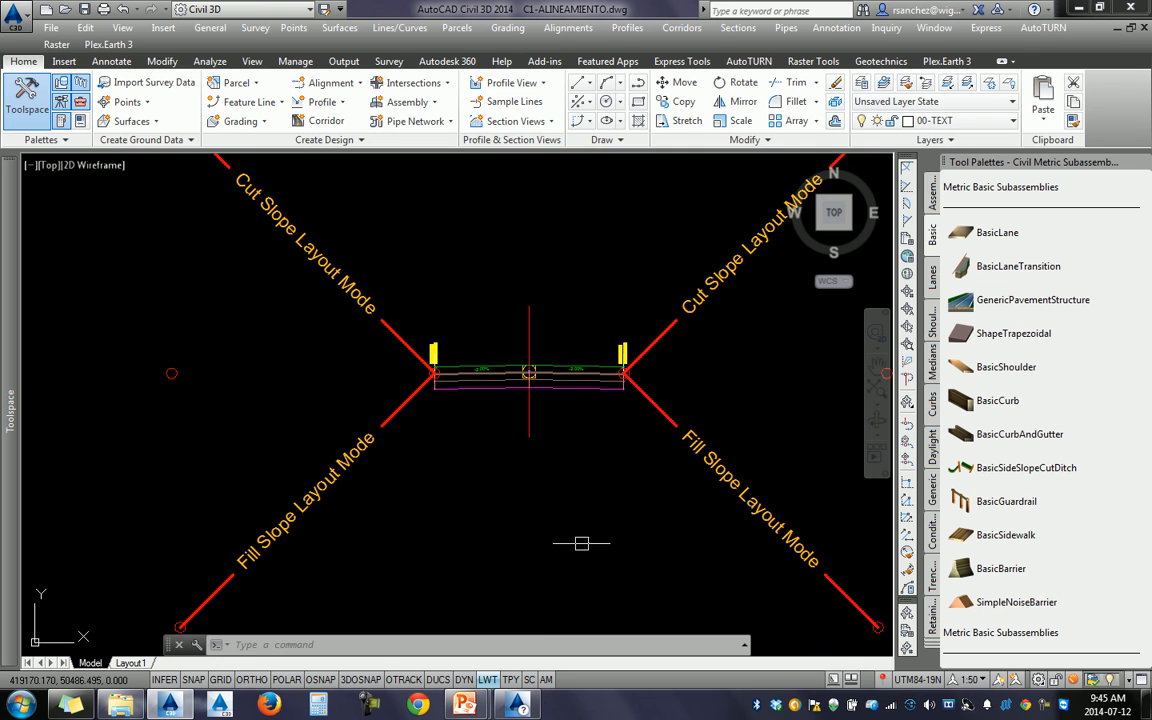
pyautogui.click(1045, 706)
pyautogui.click(1077, 630)
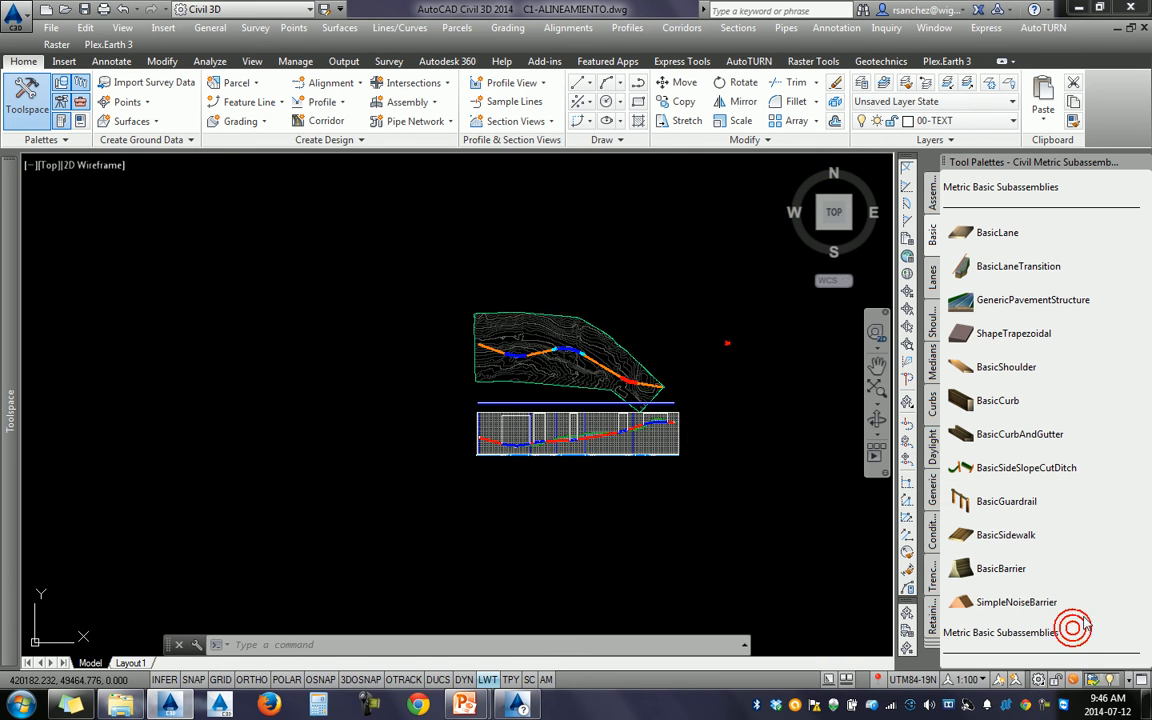
# Step: Examine the first curve's superelevation transition in the superelevation view above the profile view
pyautogui.scroll(5, 550, 412)
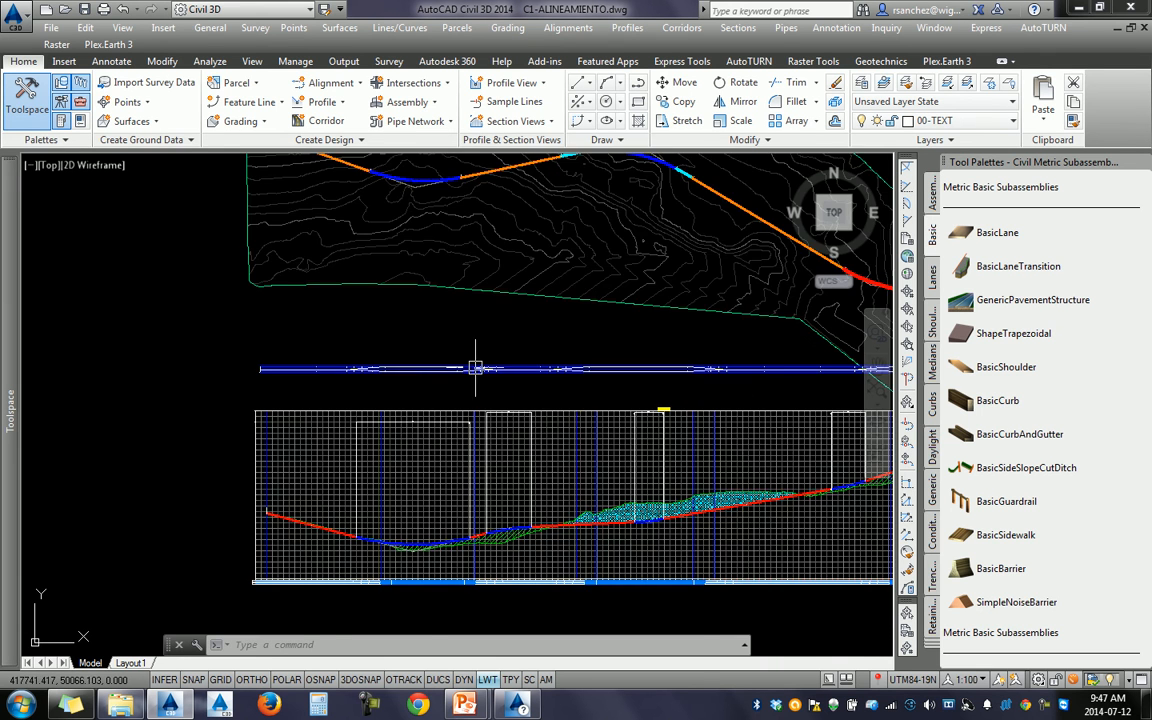
pyautogui.moveTo(475, 368); pyautogui.dragTo(410, 405, button='middle')
pyautogui.scroll(4, 351, 414)
pyautogui.moveTo(205, 419); pyautogui.dragTo(465, 418, button='middle')
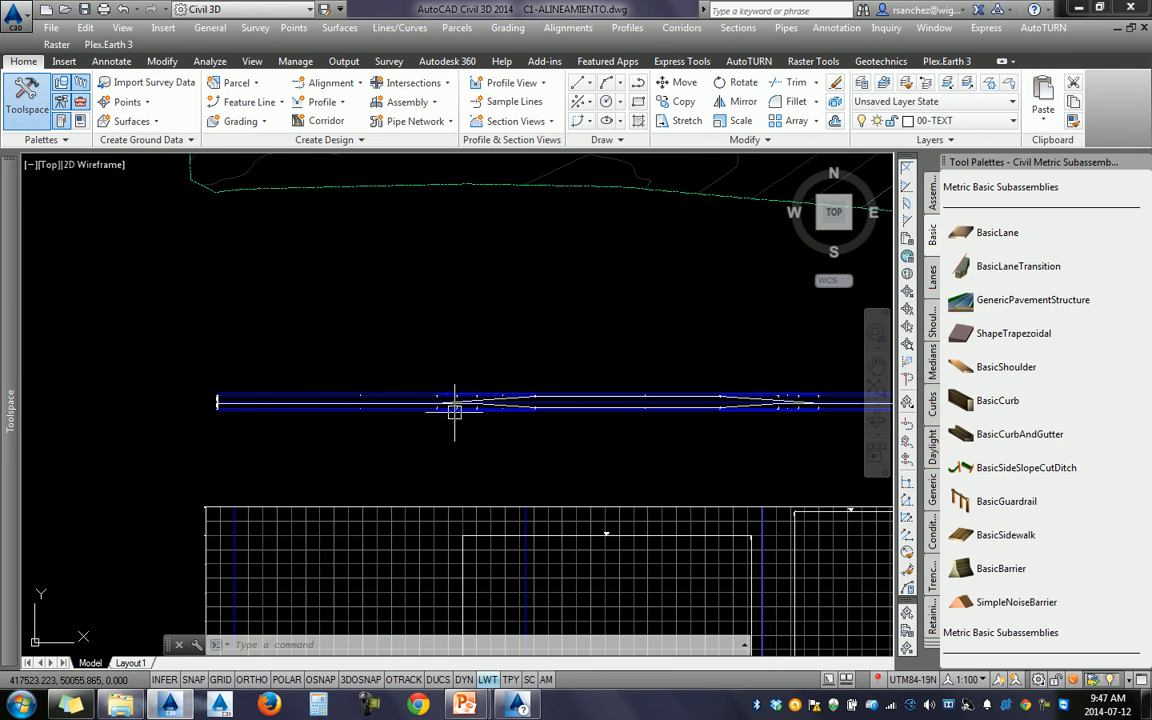
pyautogui.scroll(5, 452, 405)
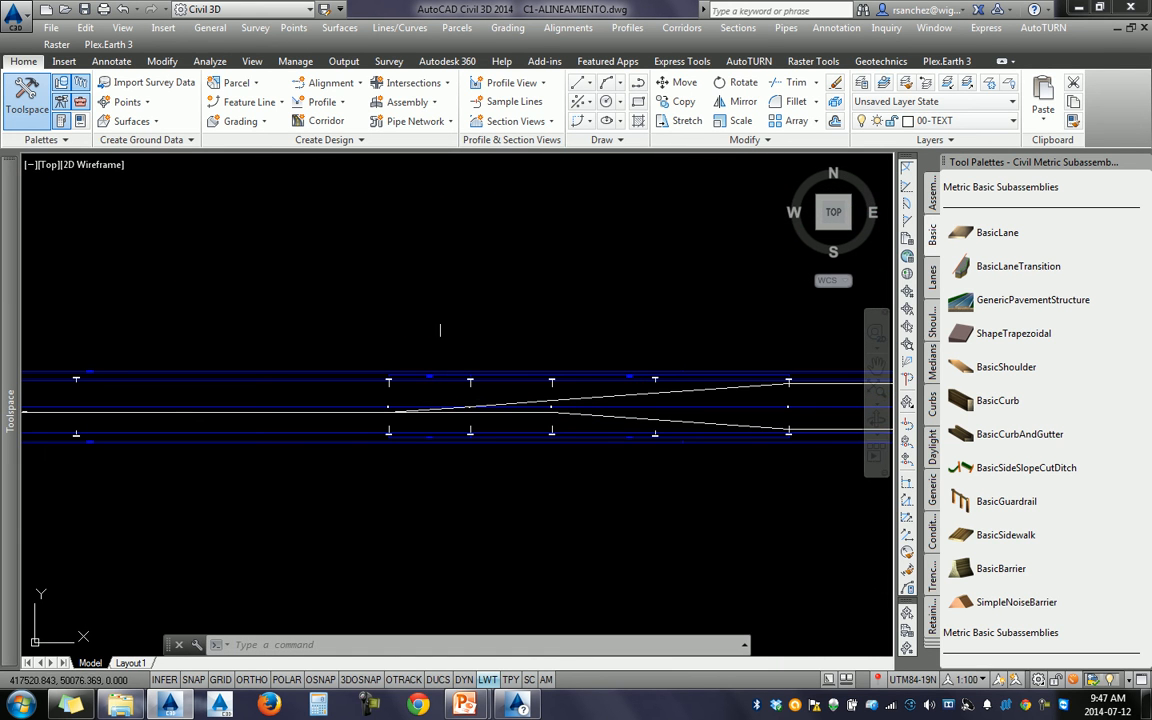
pyautogui.scroll(4, 397, 412)
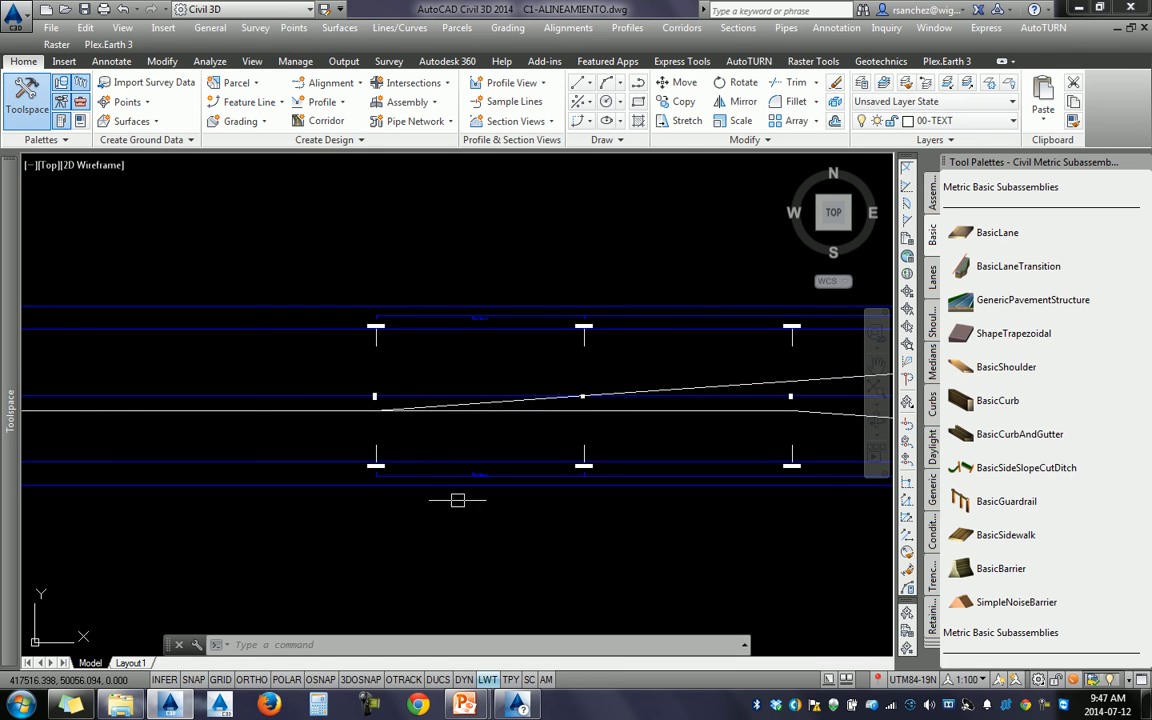
pyautogui.moveTo(422, 495); pyautogui.dragTo(299, 501, button='middle')
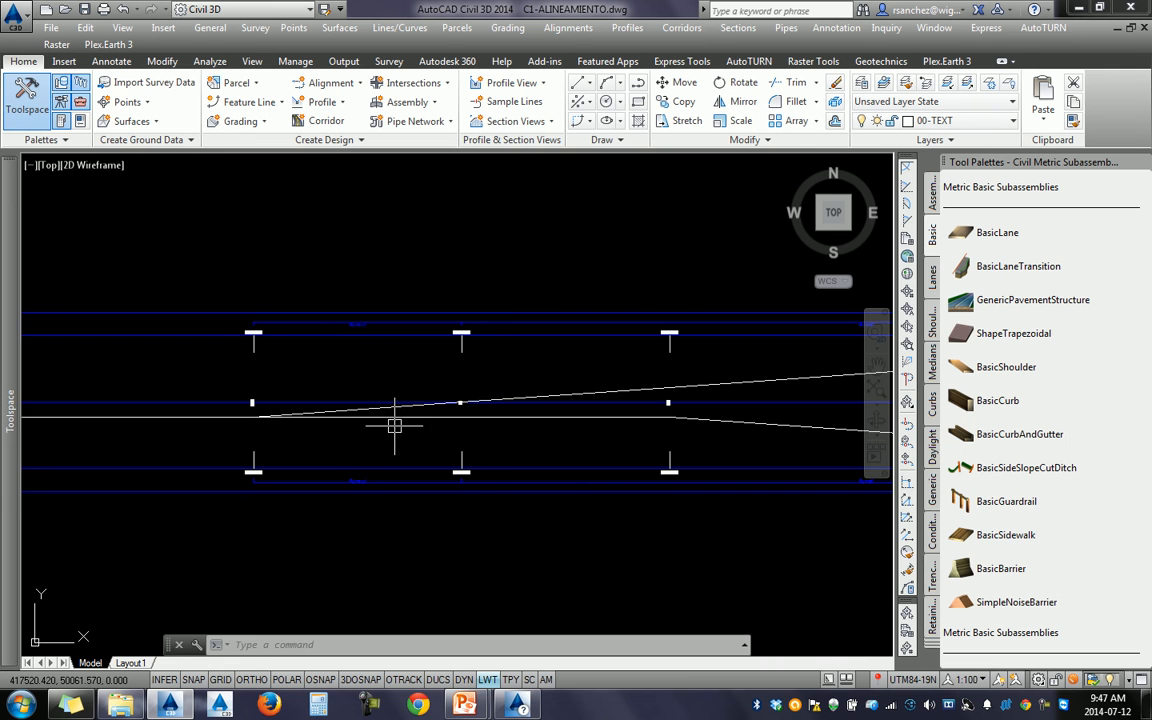
pyautogui.scroll(2, 254, 332)
pyautogui.scroll(-3, 259, 345)
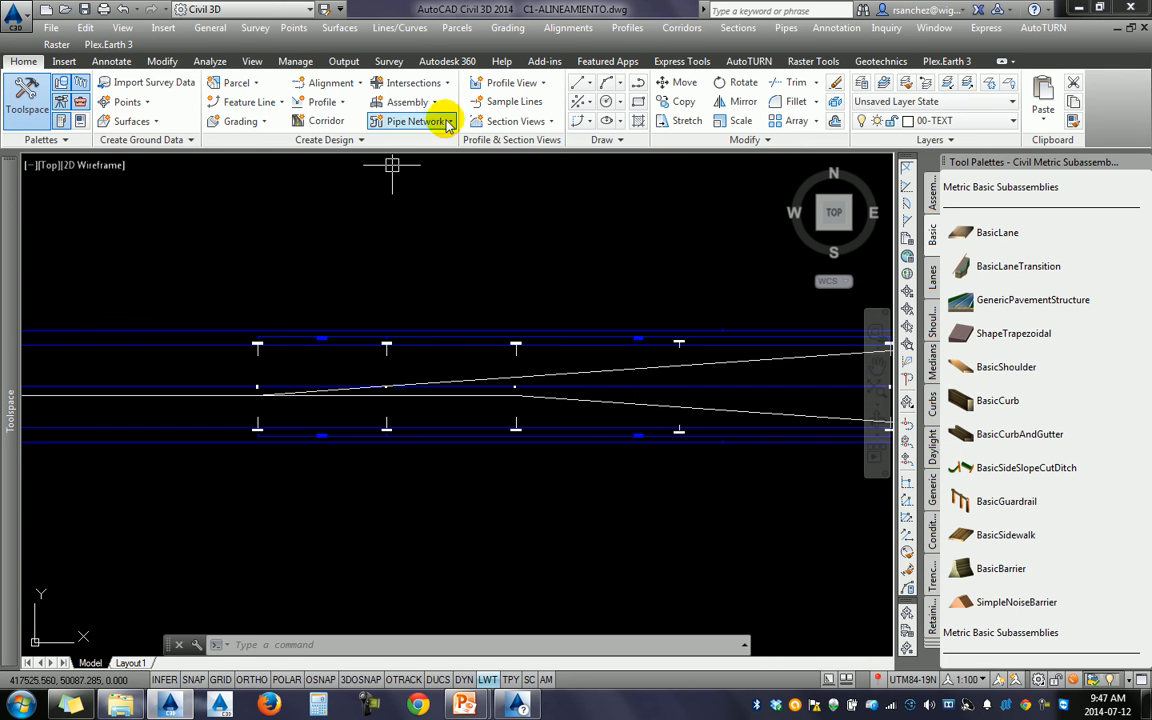
# Step: Open the superelevation tabular editor for the CALLE-A alignment, inspect Curve.1's End Normal Crown row, and close the editor
pyautogui.scroll(-5, 514, 378)
pyautogui.scroll(1, 466, 312)
pyautogui.scroll(2, 480, 313)
pyautogui.click(510, 311)
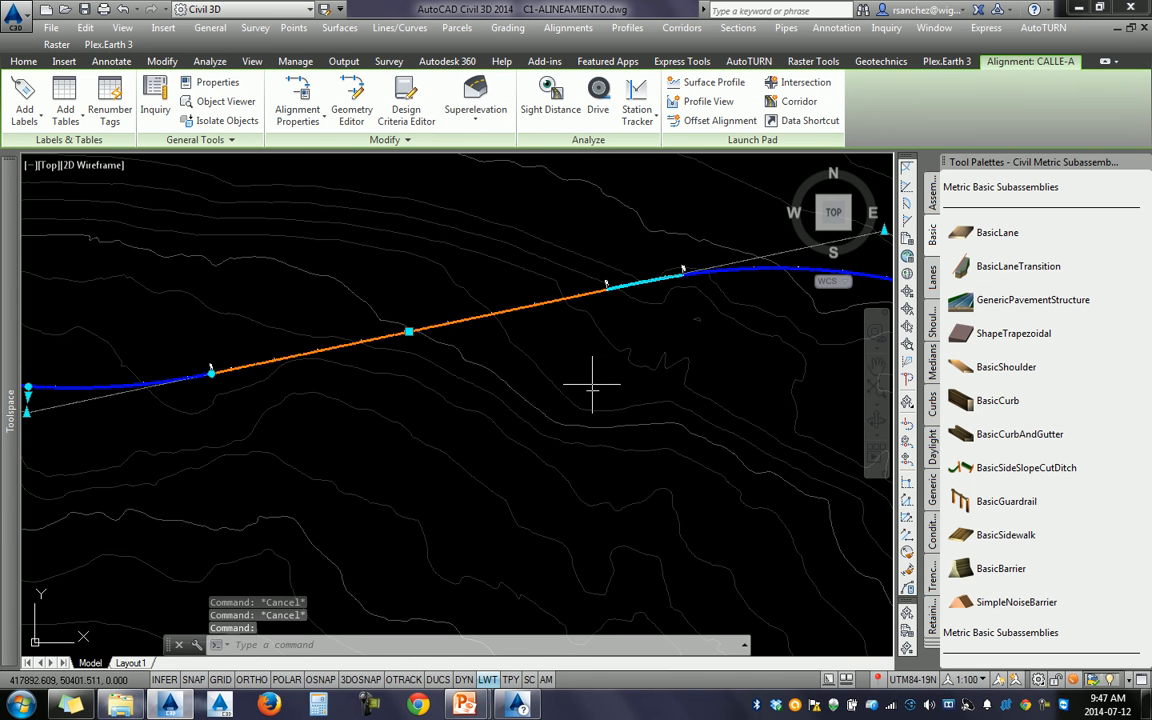
pyautogui.click(476, 100)
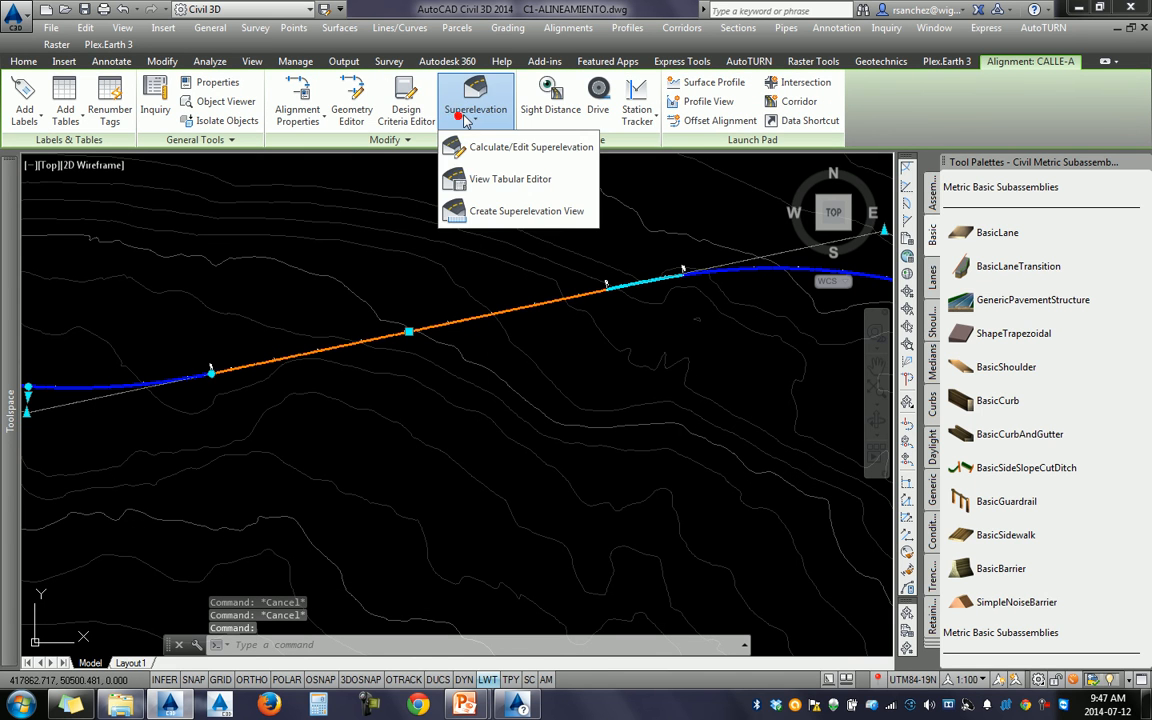
pyautogui.click(505, 174)
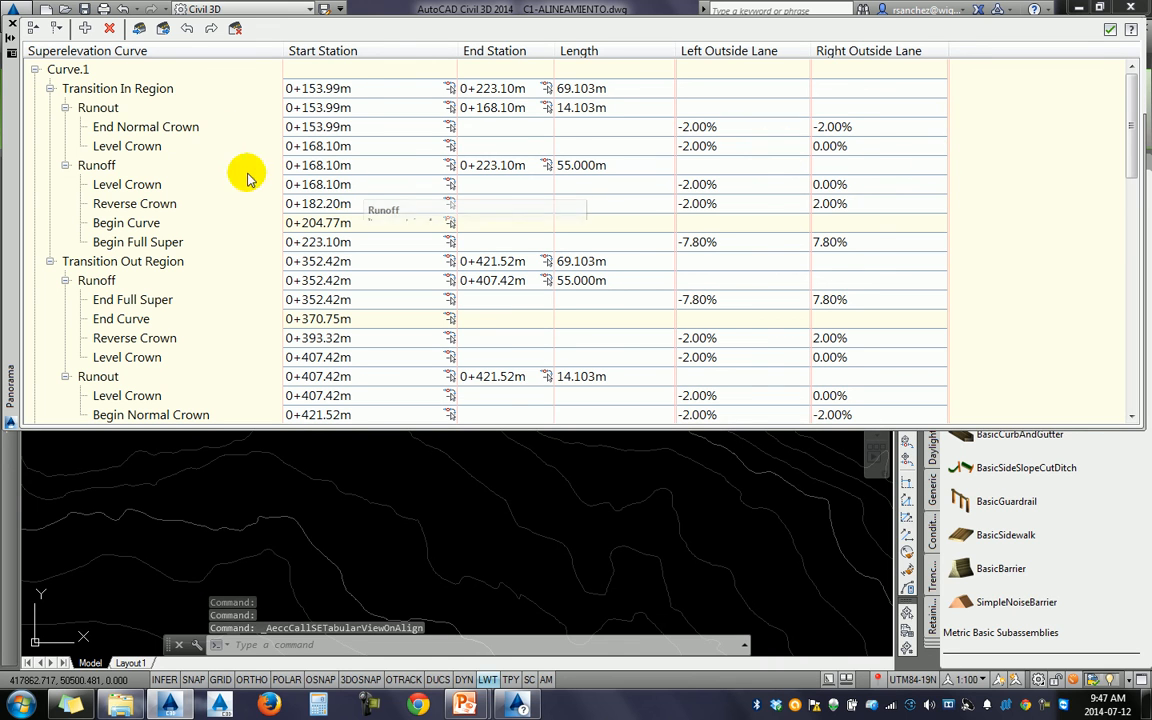
pyautogui.click(120, 126)
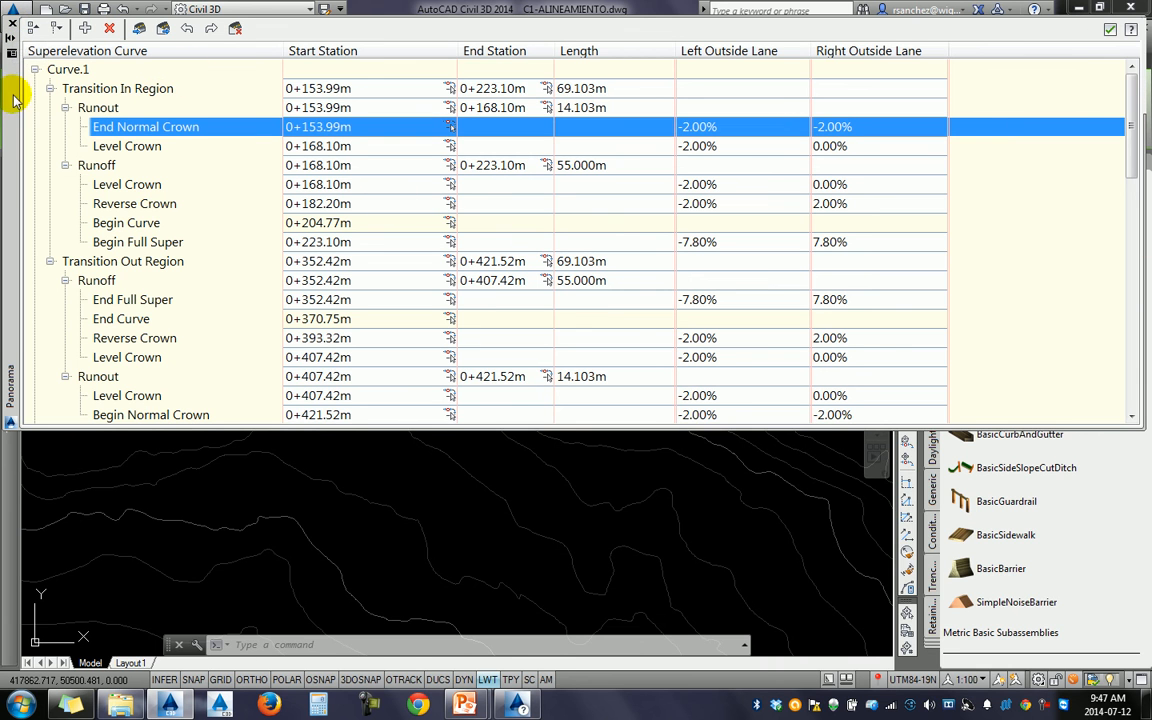
pyautogui.click(13, 27)
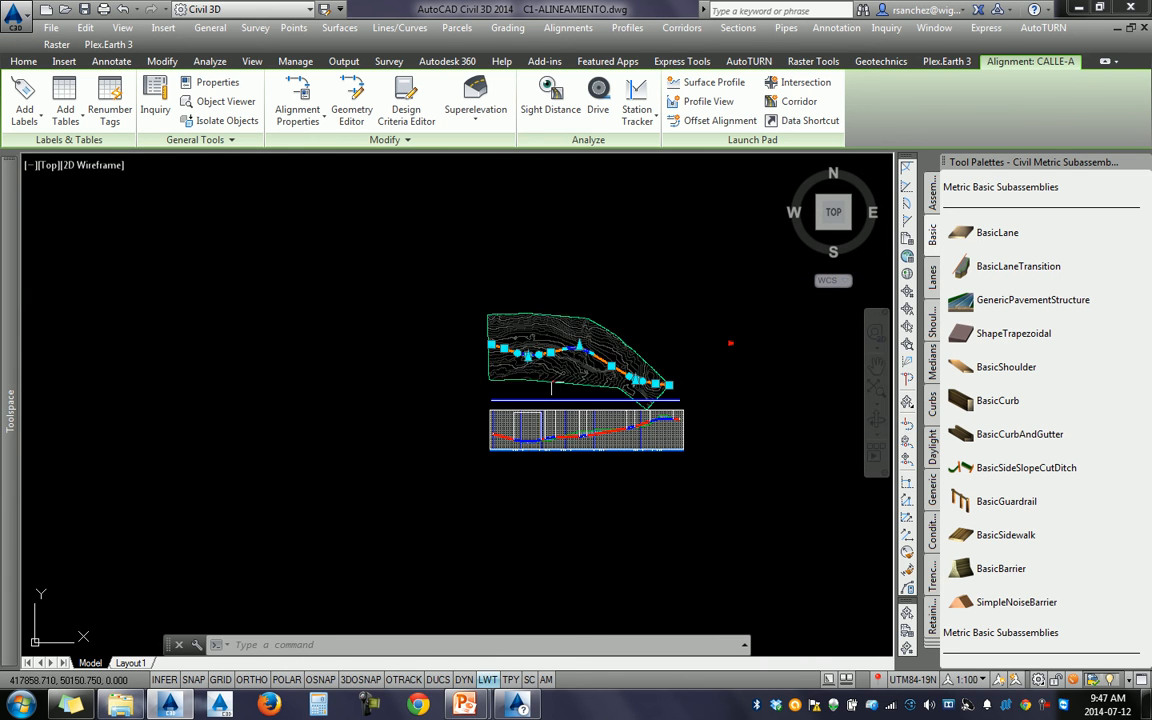
# Step: Review the lane slope transition in the superelevation view above the profile, and examine the mirrored road assembly's lanes and cut and fill side slopes
pyautogui.scroll(6, 488, 362)
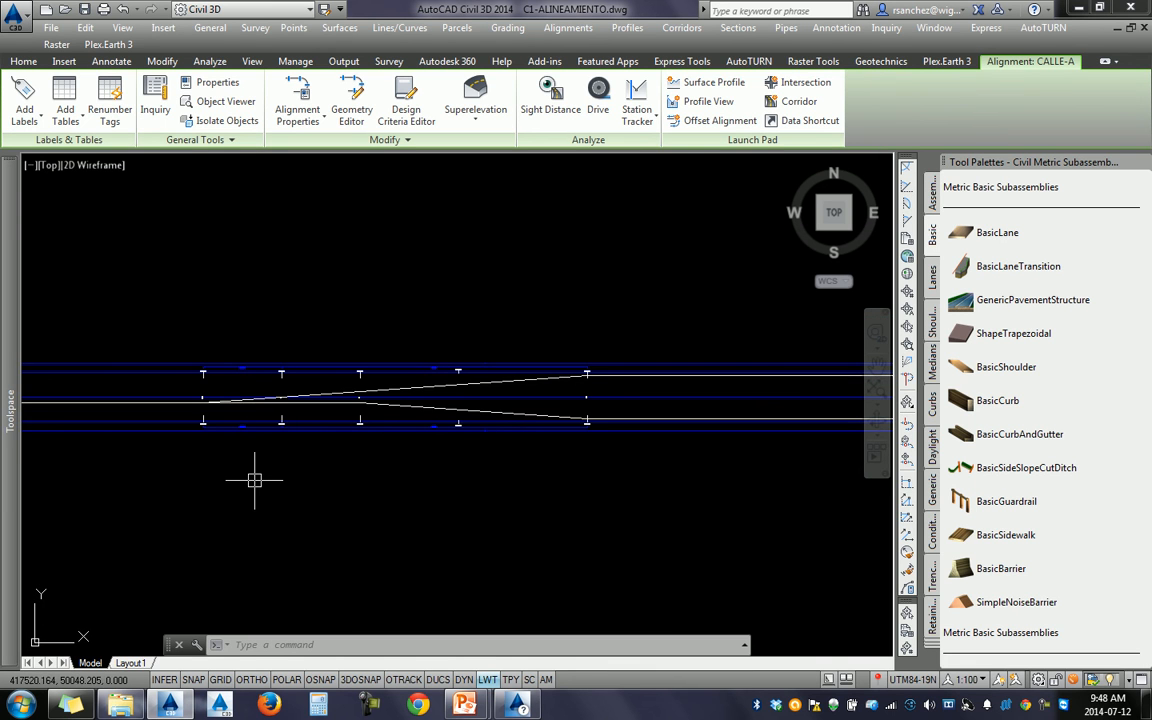
pyautogui.scroll(2, 223, 413)
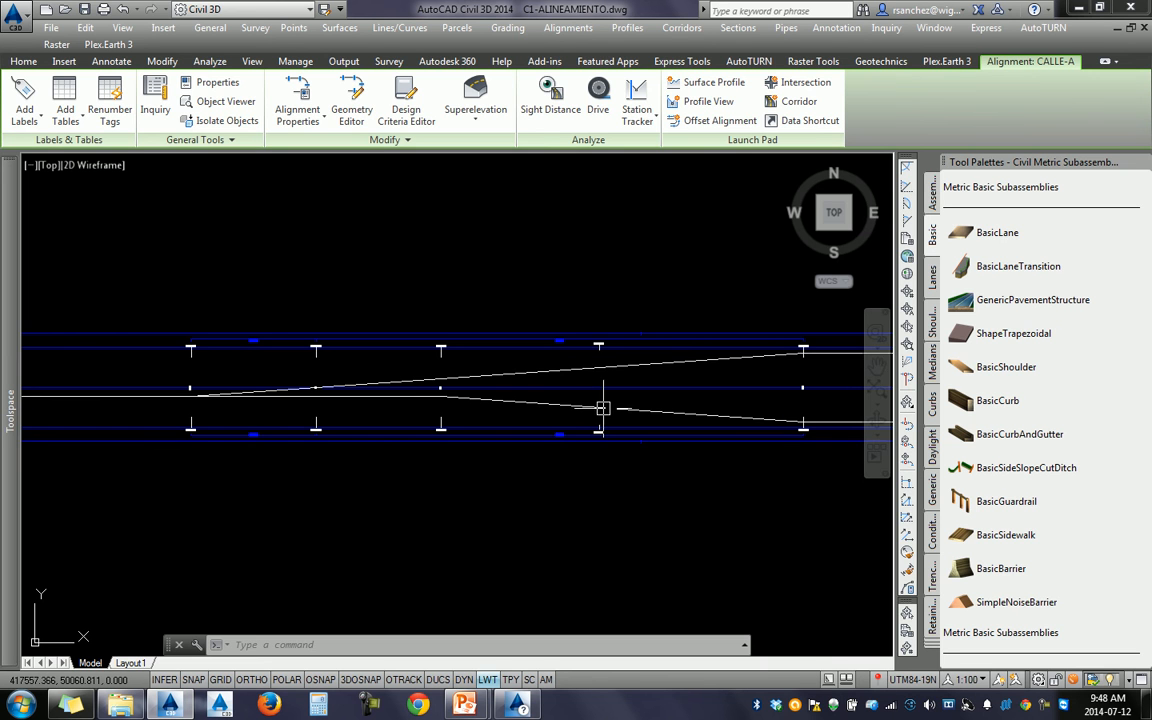
pyautogui.scroll(-5, 603, 408)
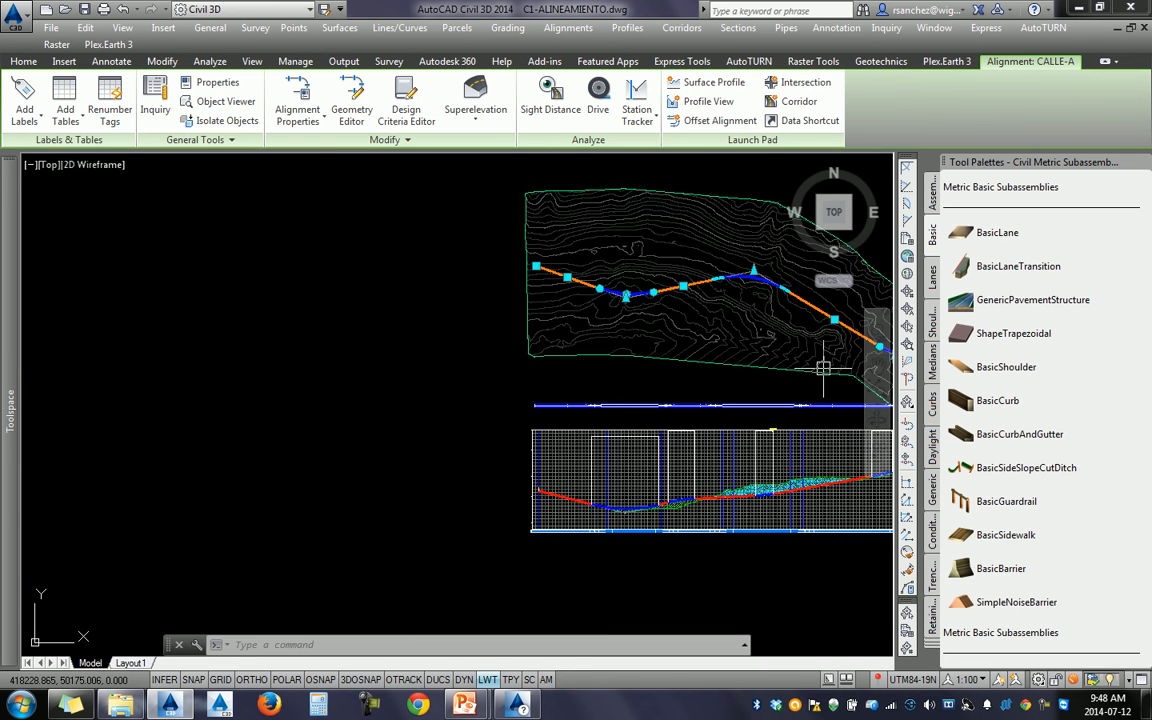
pyautogui.moveTo(823, 368); pyautogui.dragTo(393, 393, button='middle')
pyautogui.scroll(12, 700, 287)
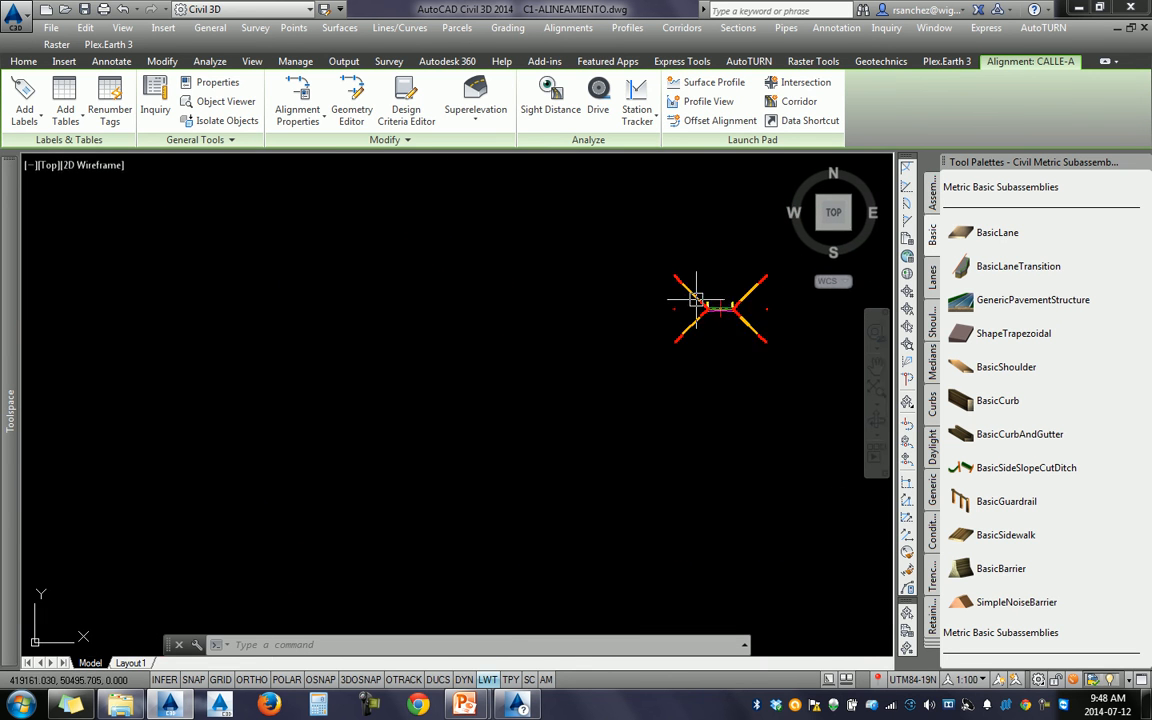
pyautogui.moveTo(768, 332); pyautogui.dragTo(592, 385, button='middle')
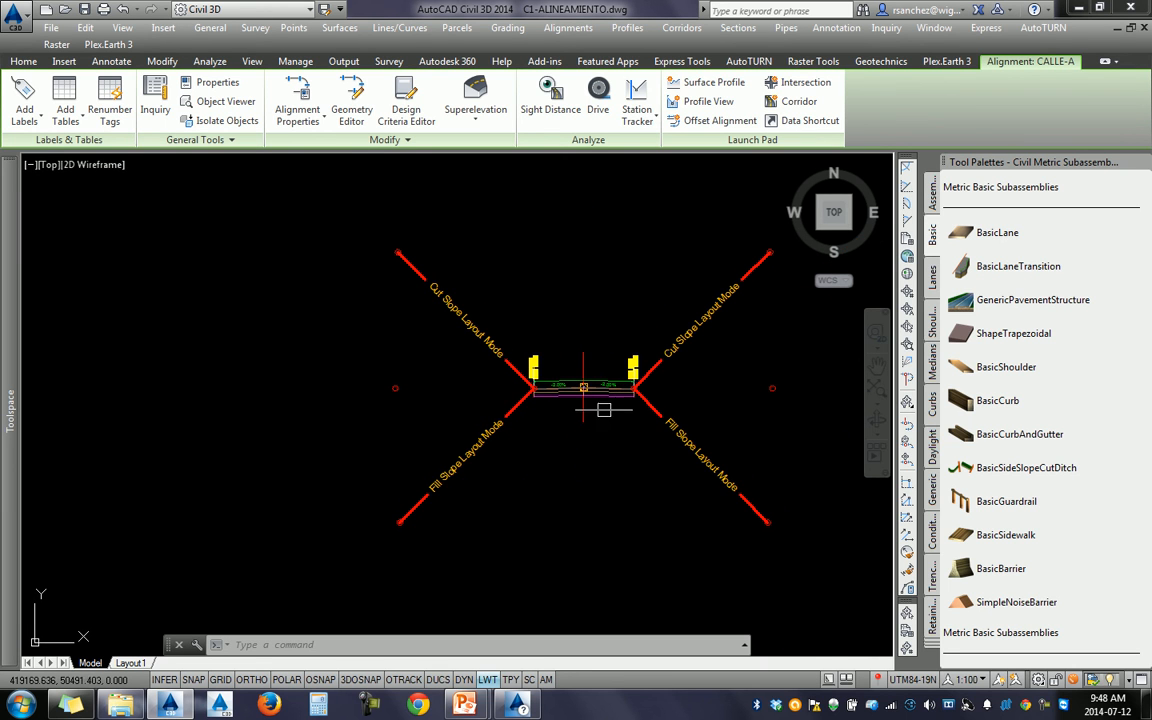
pyautogui.scroll(3, 638, 424)
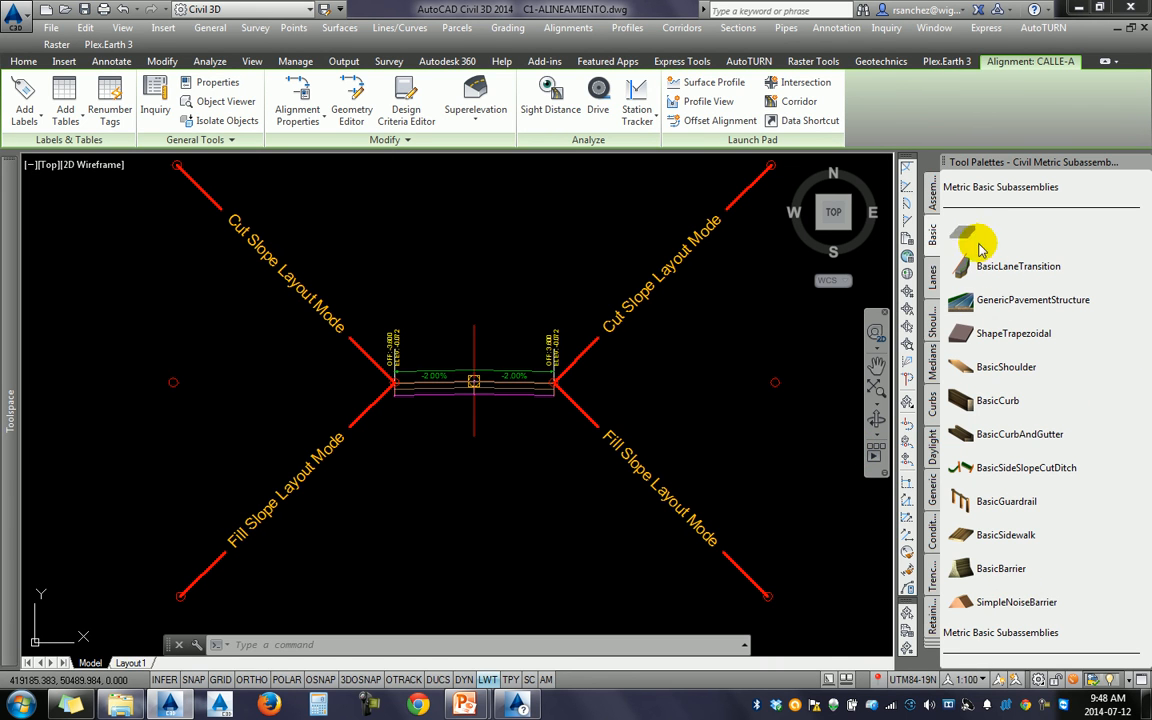
pyautogui.scroll(-4, 517, 377)
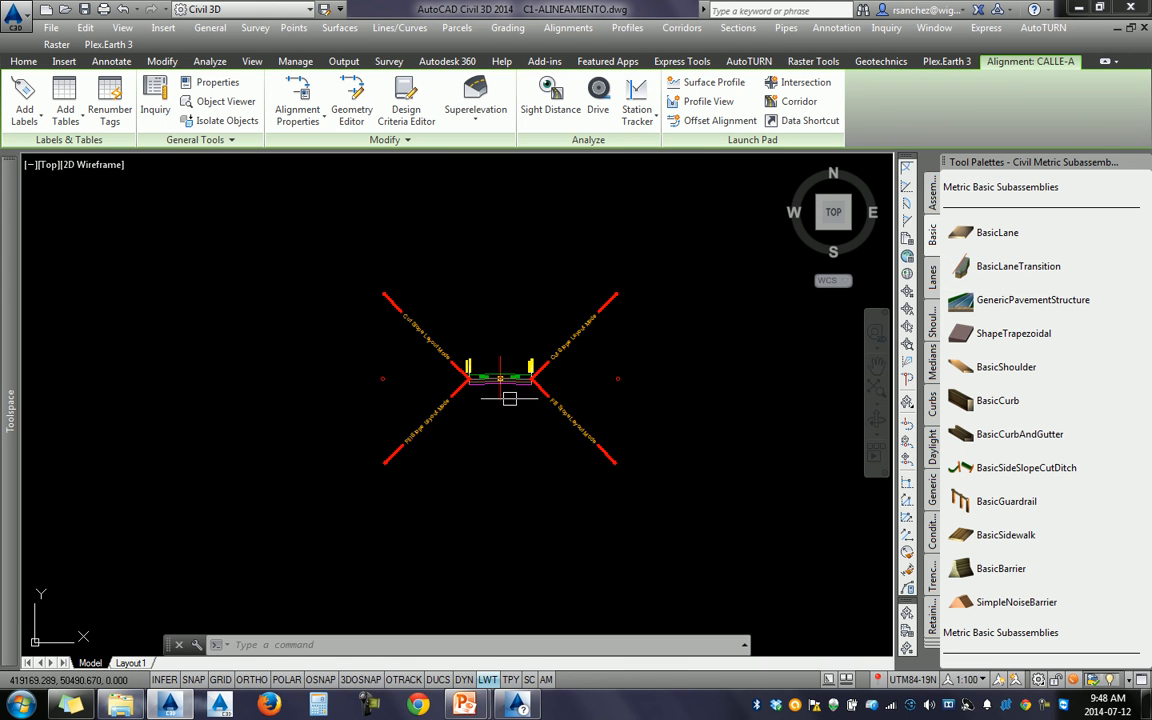
pyautogui.scroll(4, 504, 397)
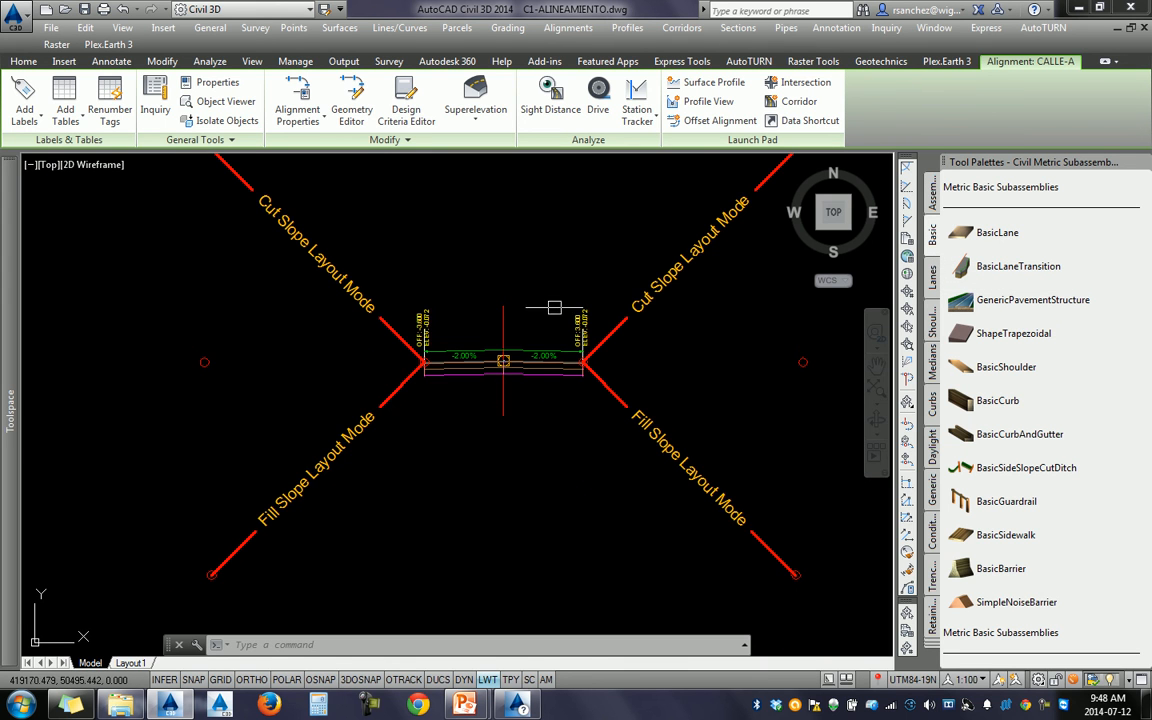